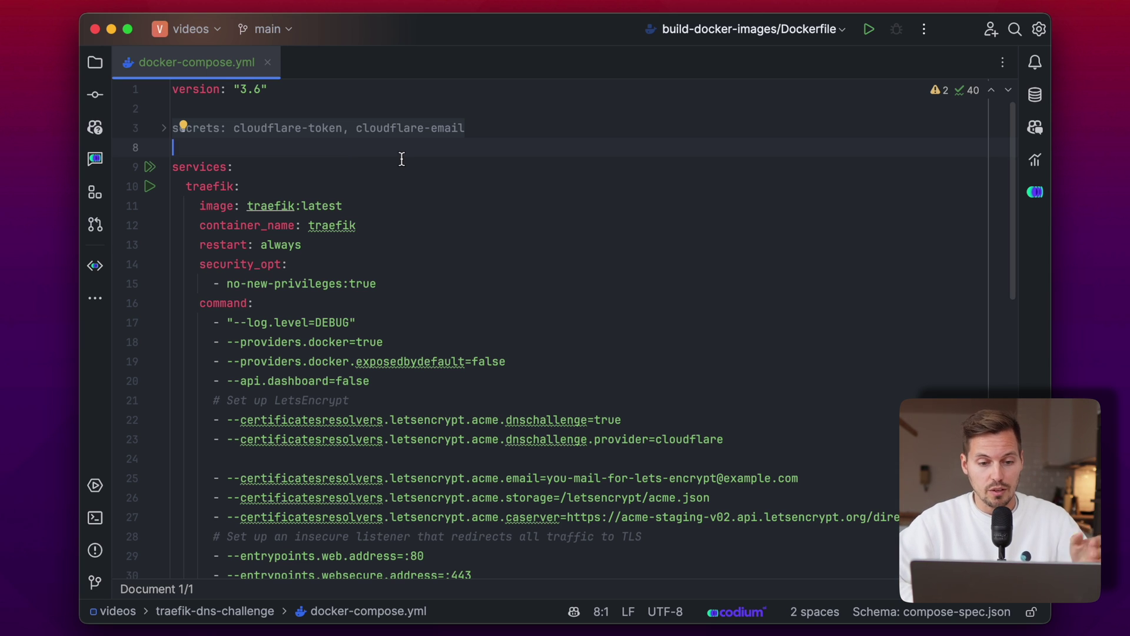
# Examine the traefik service's command section, focusing on the letsencrypt certificate resolver's DNS challenge and its provider setting
pyautogui.scroll(-2, 400, 158)
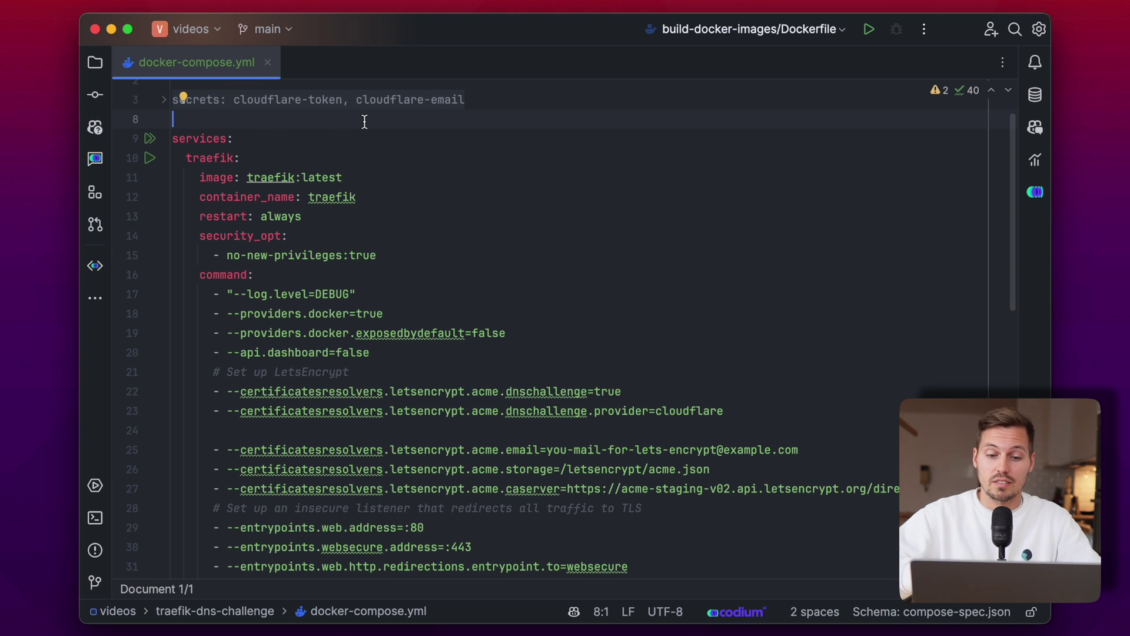
pyautogui.click(282, 270)
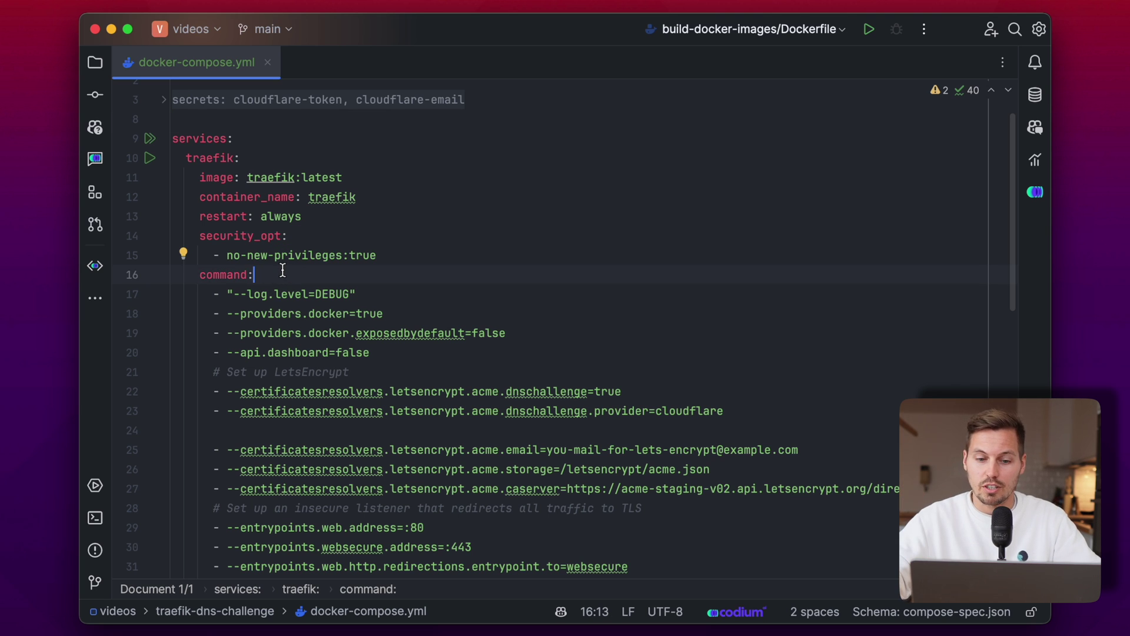
pyautogui.click(476, 373)
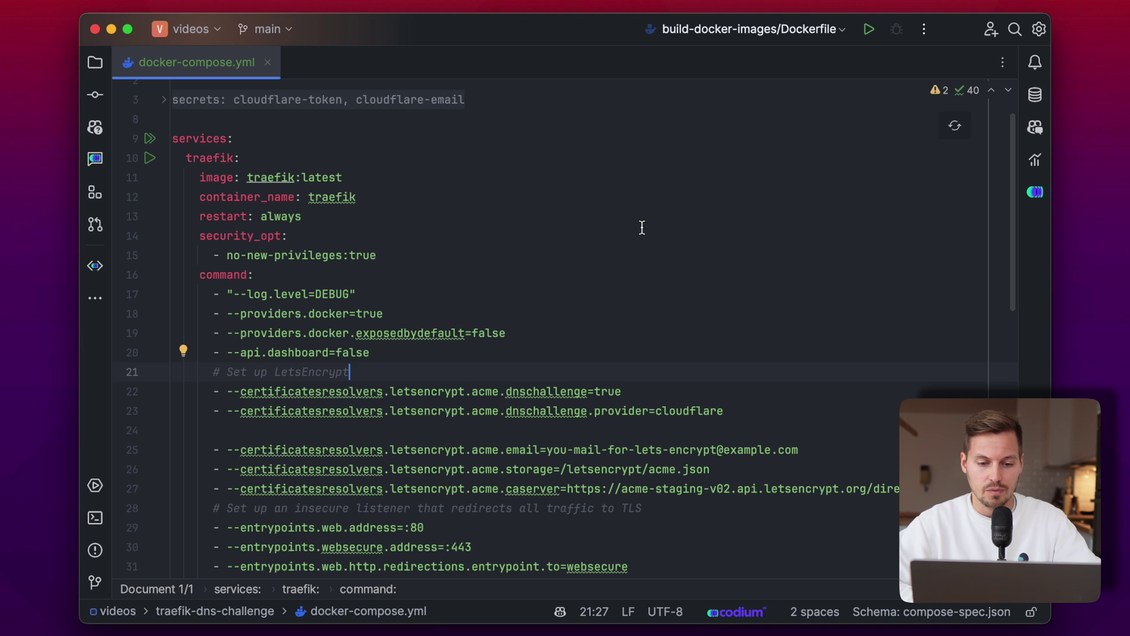
pyautogui.scroll(-3, 677, 259)
pyautogui.click(732, 290)
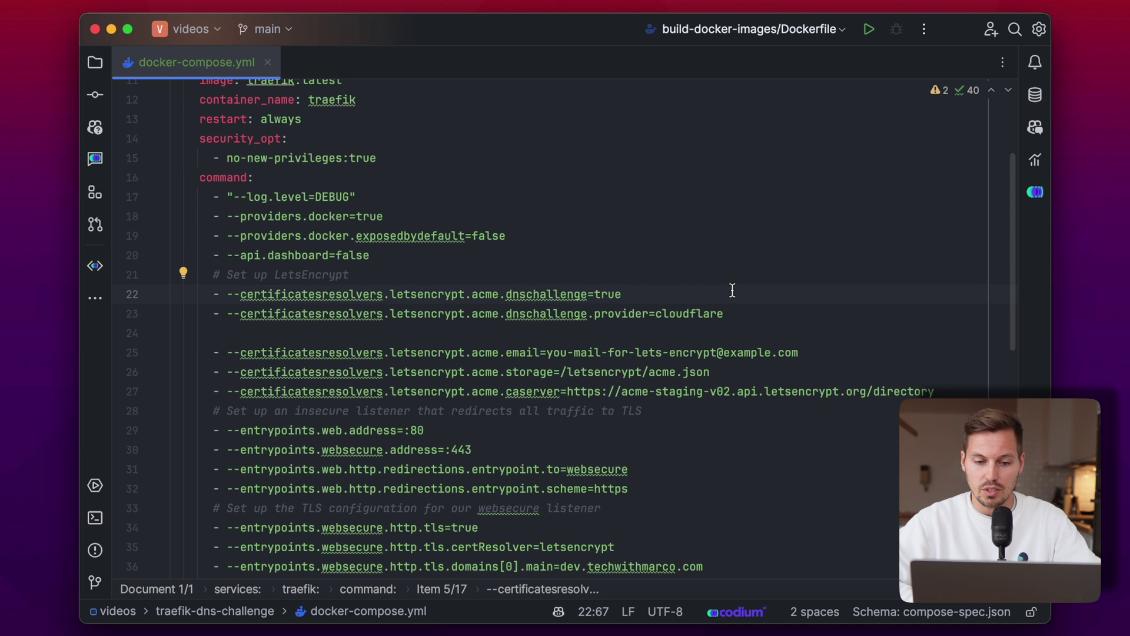
pyautogui.doubleClick(346, 294)
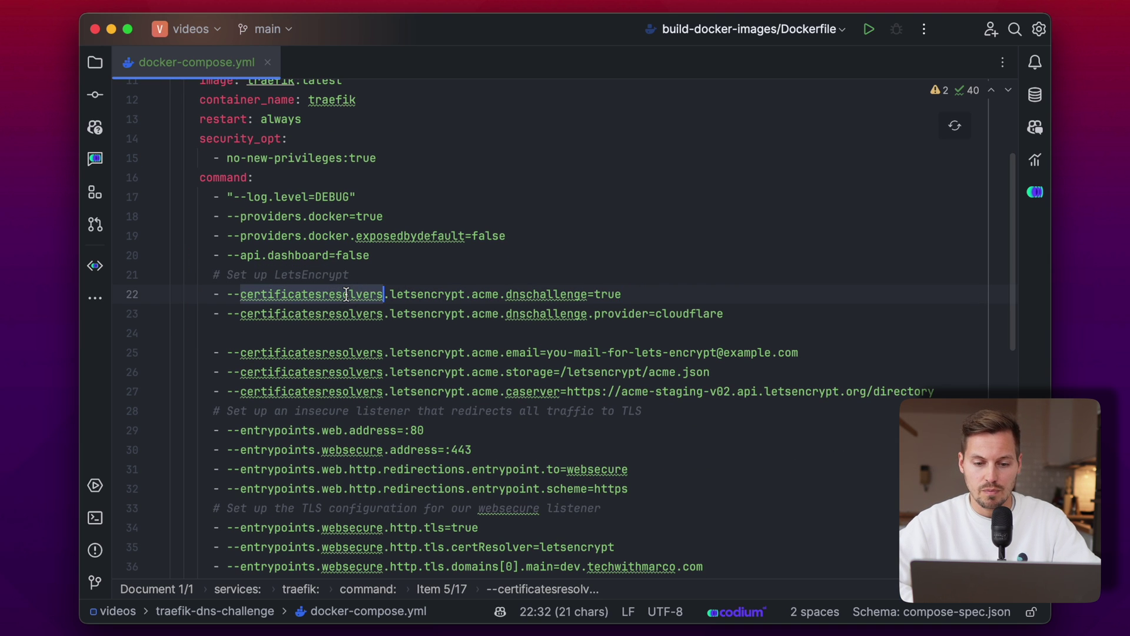
pyautogui.doubleClick(425, 296)
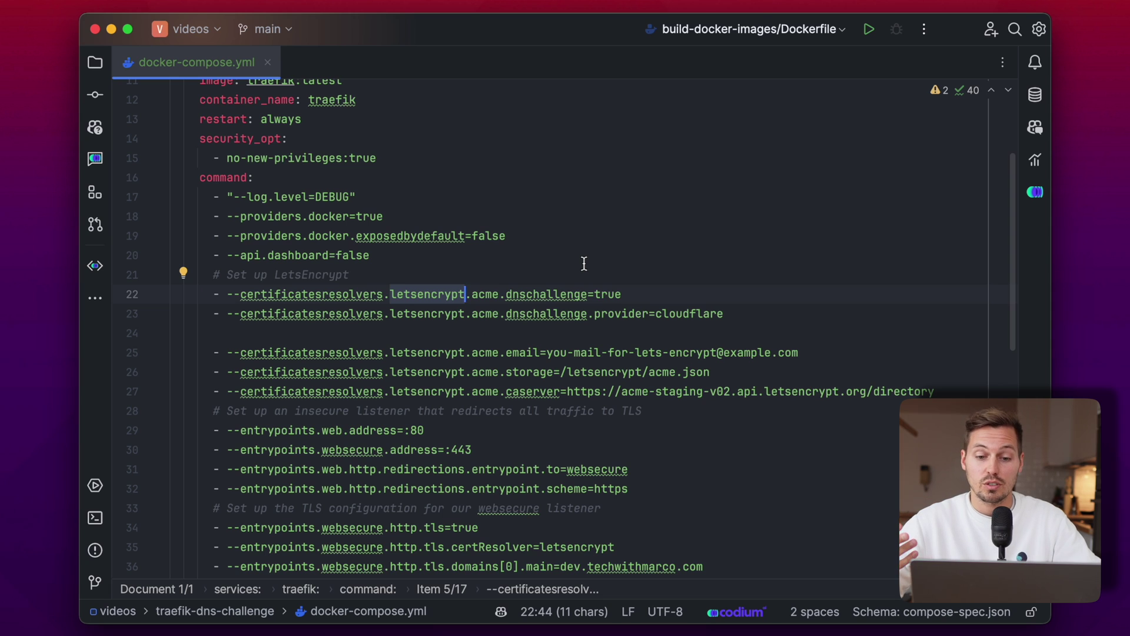
pyautogui.hotkey('alt', 'Right')
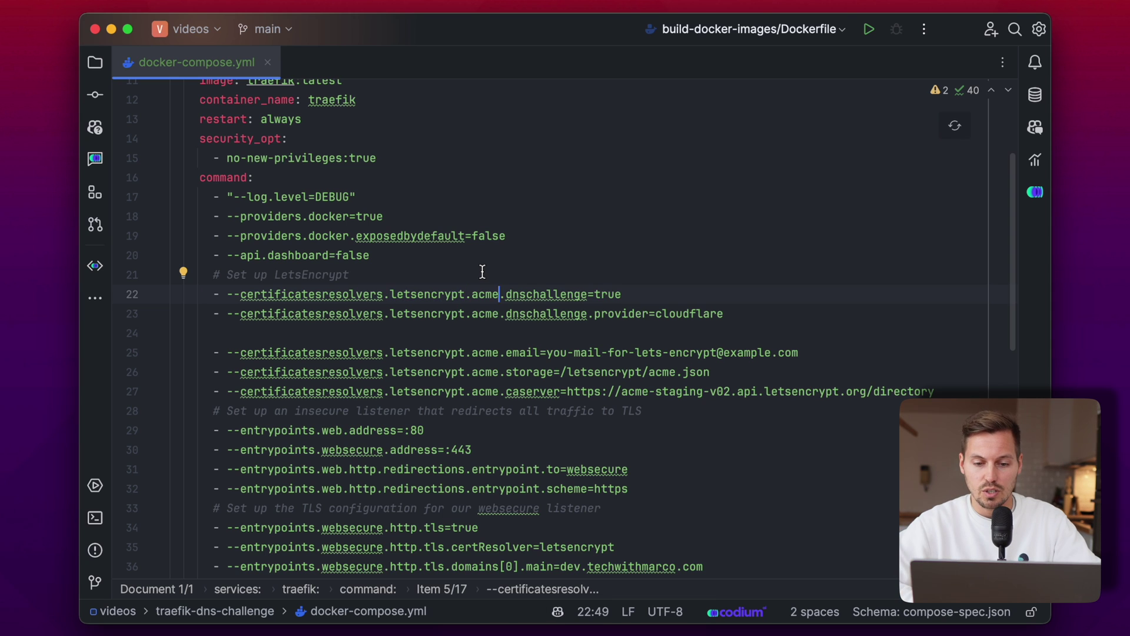
pyautogui.doubleClick(560, 297)
pyautogui.click(653, 285)
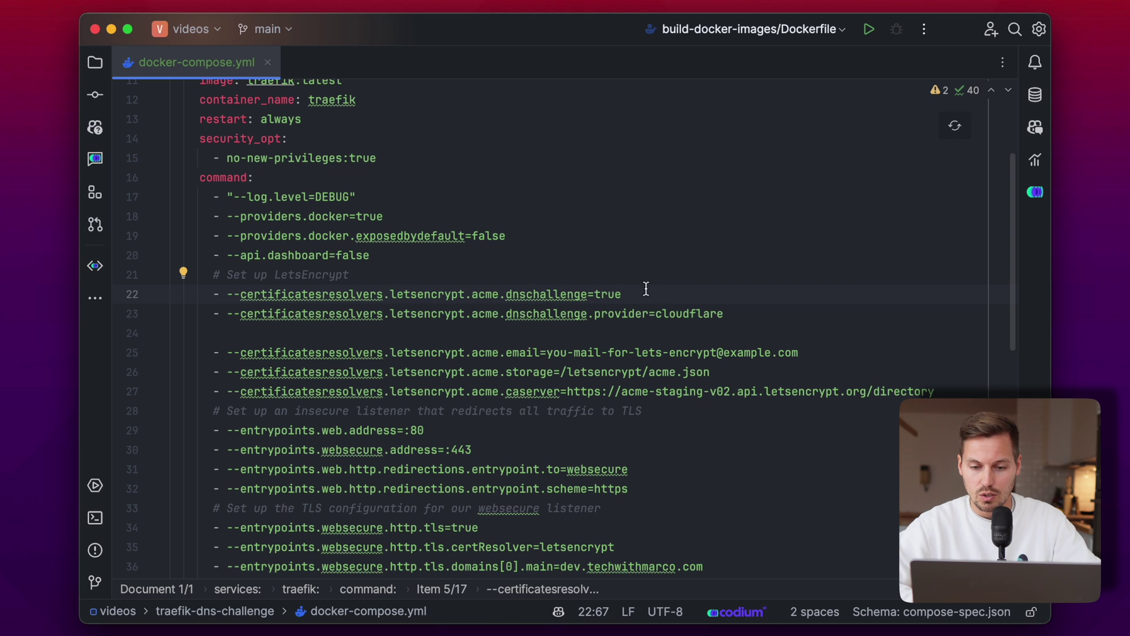
pyautogui.moveTo(658, 318); pyautogui.dragTo(770, 316)
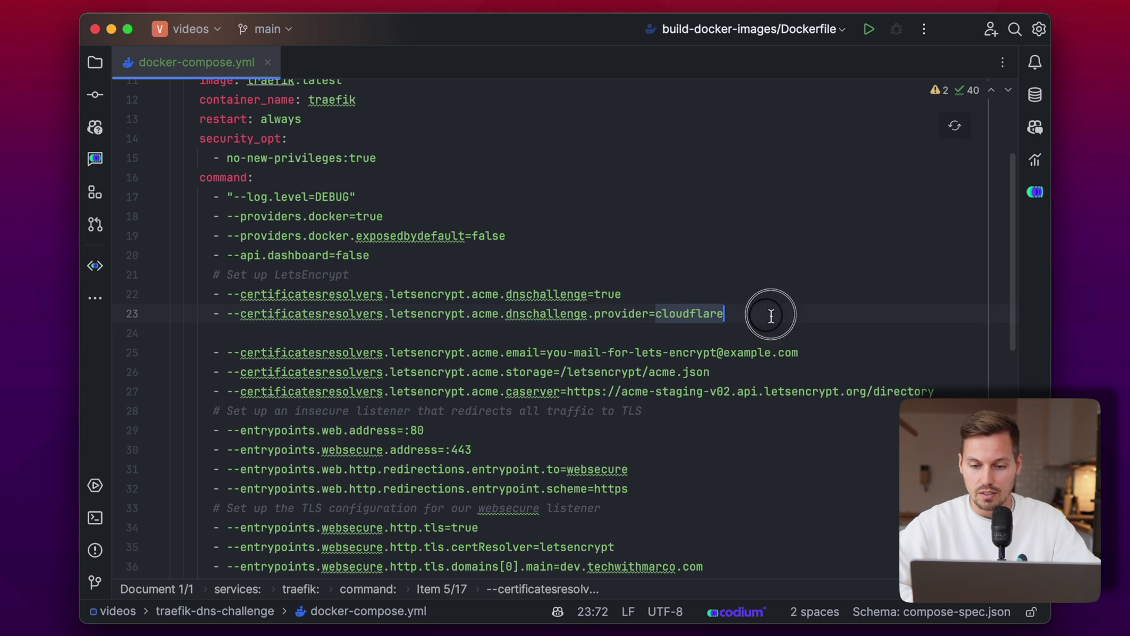
pyautogui.click(768, 316)
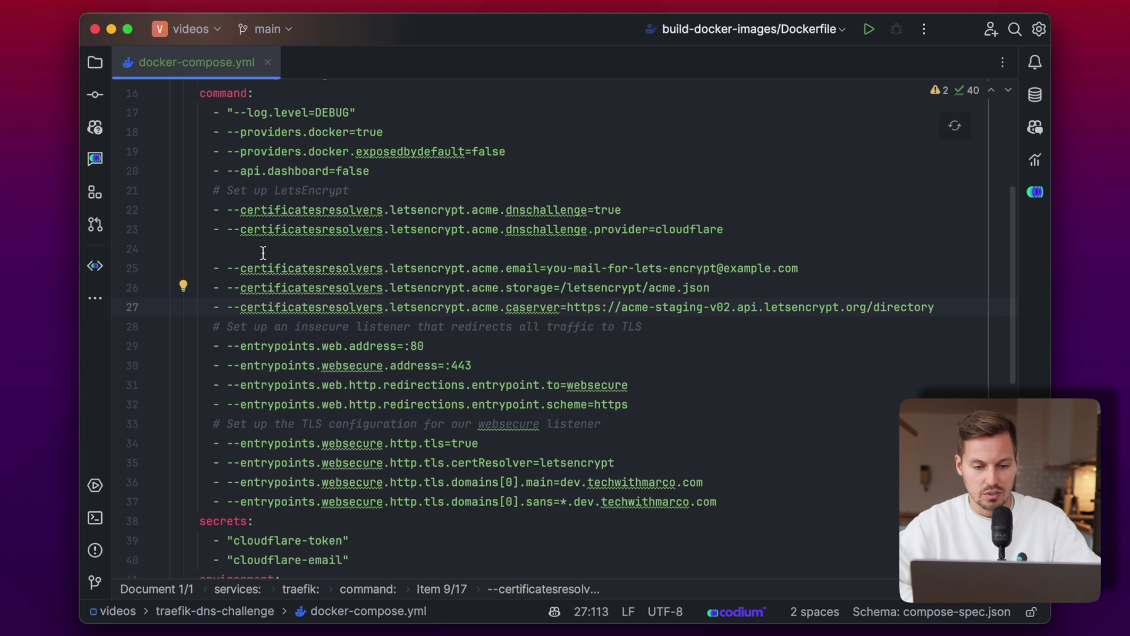
# Review the web and websecure entrypoint addresses and the redirection from web to websecure
pyautogui.click(511, 350)
pyautogui.scroll(-2, 704, 302)
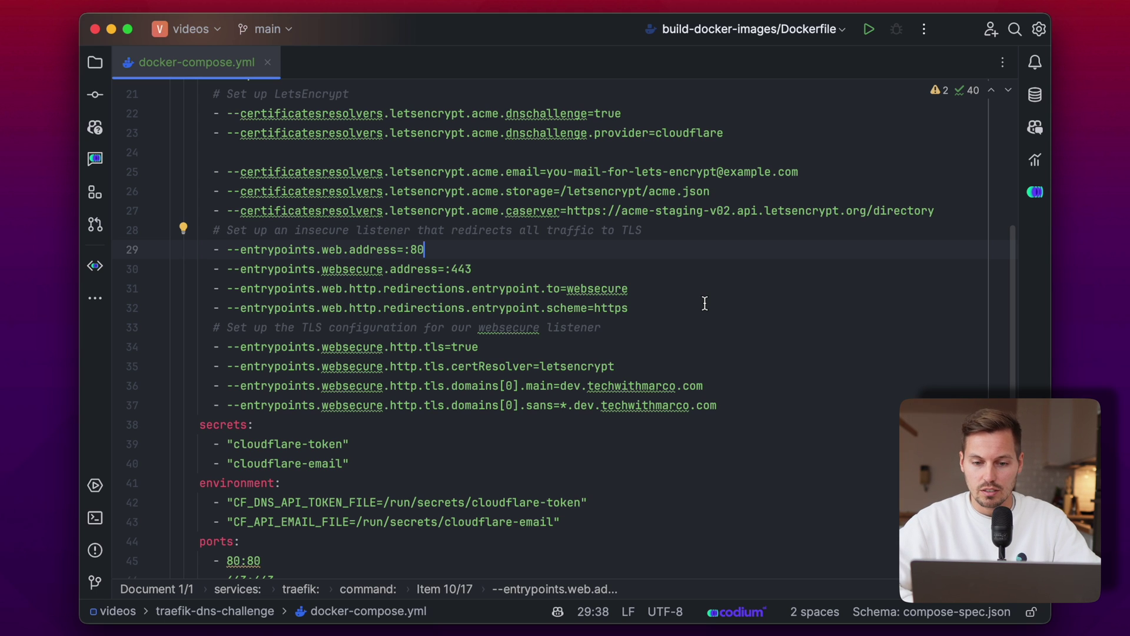
pyautogui.press('Down')
pyautogui.press('End')
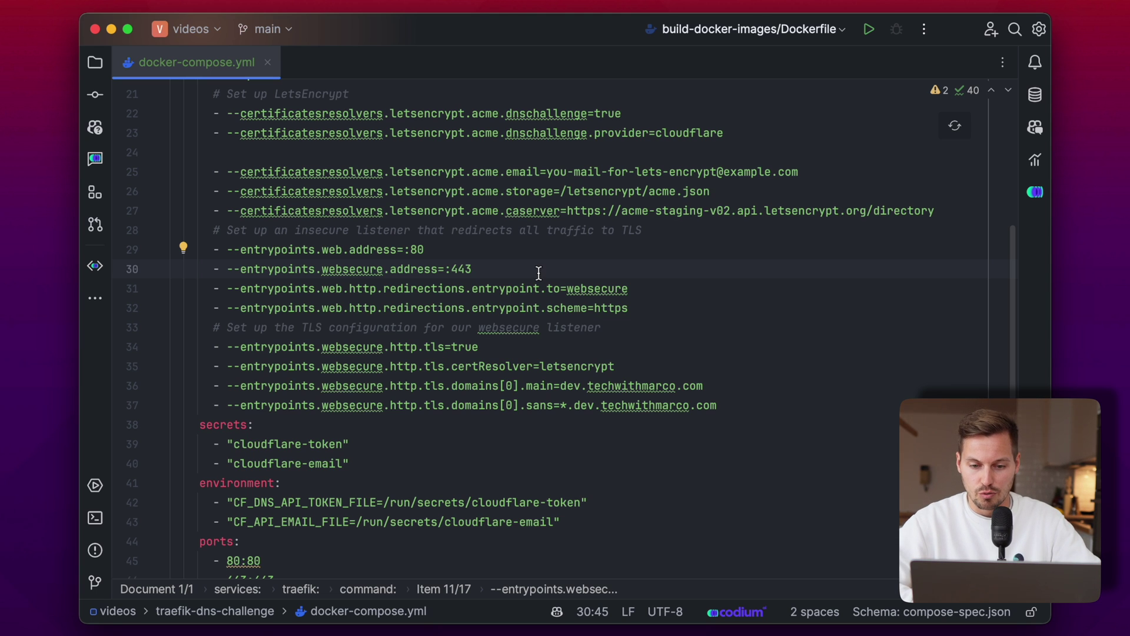
pyautogui.click(667, 290)
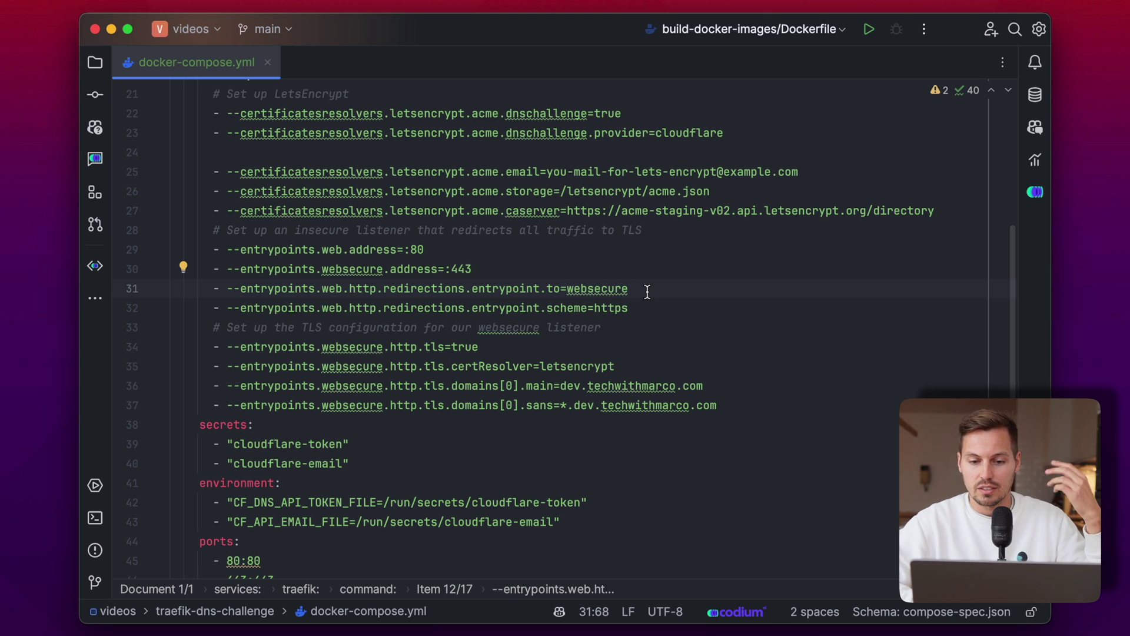
pyautogui.doubleClick(574, 288)
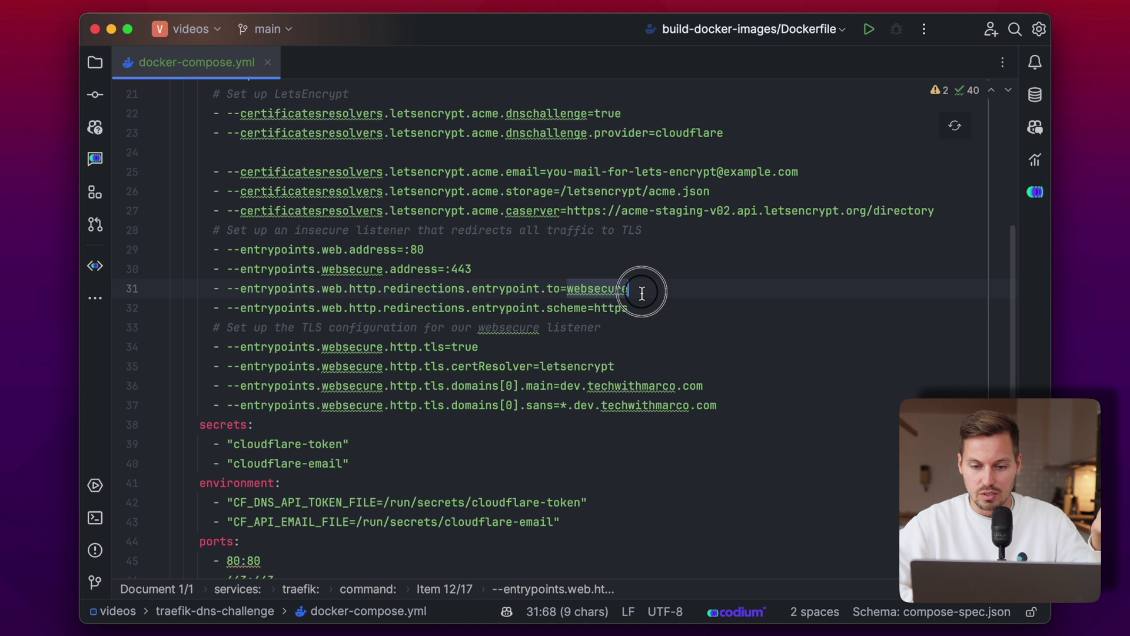
# Examine the websecure entrypoint's TLS activation and its certResolver setting
pyautogui.scroll(-1, 671, 315)
pyautogui.click(671, 314)
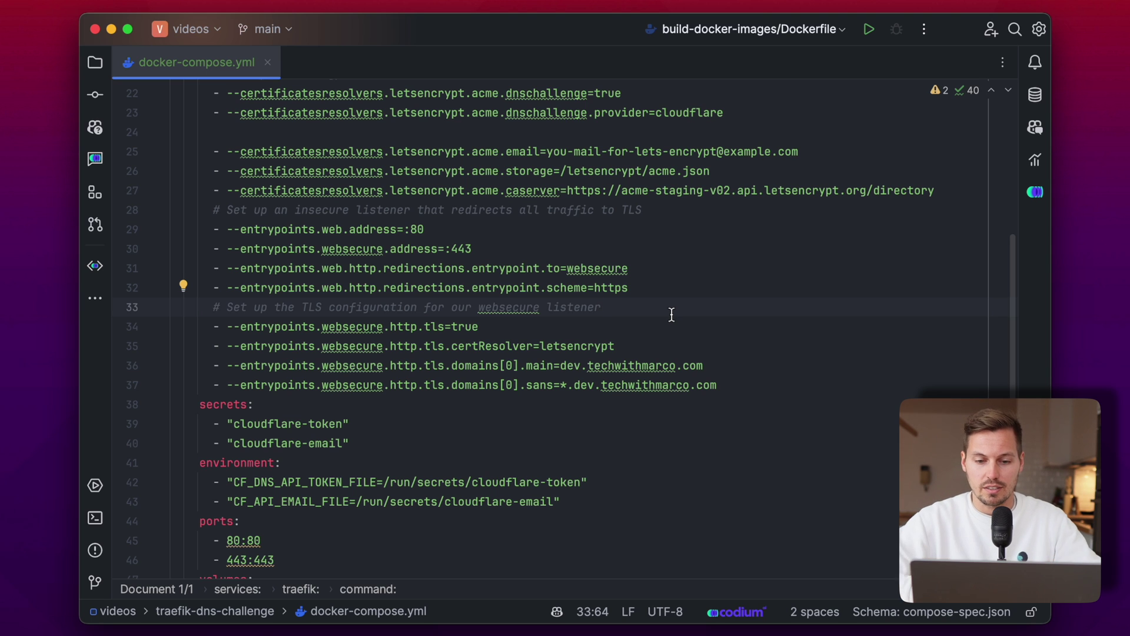
pyautogui.doubleClick(351, 328)
pyautogui.doubleClick(433, 328)
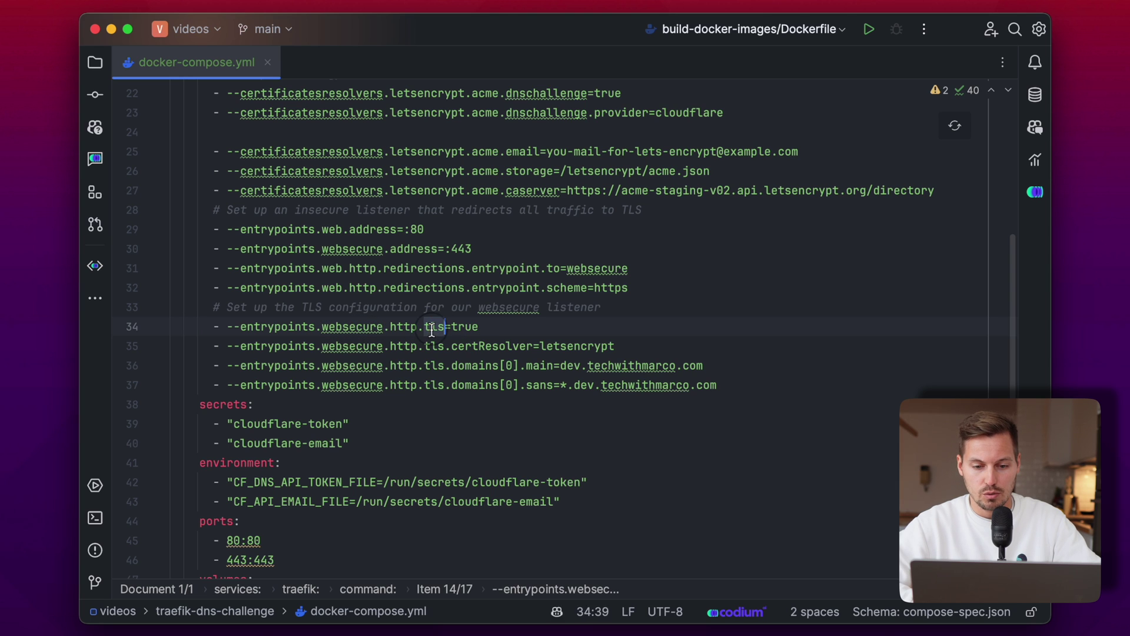
pyautogui.click(490, 331)
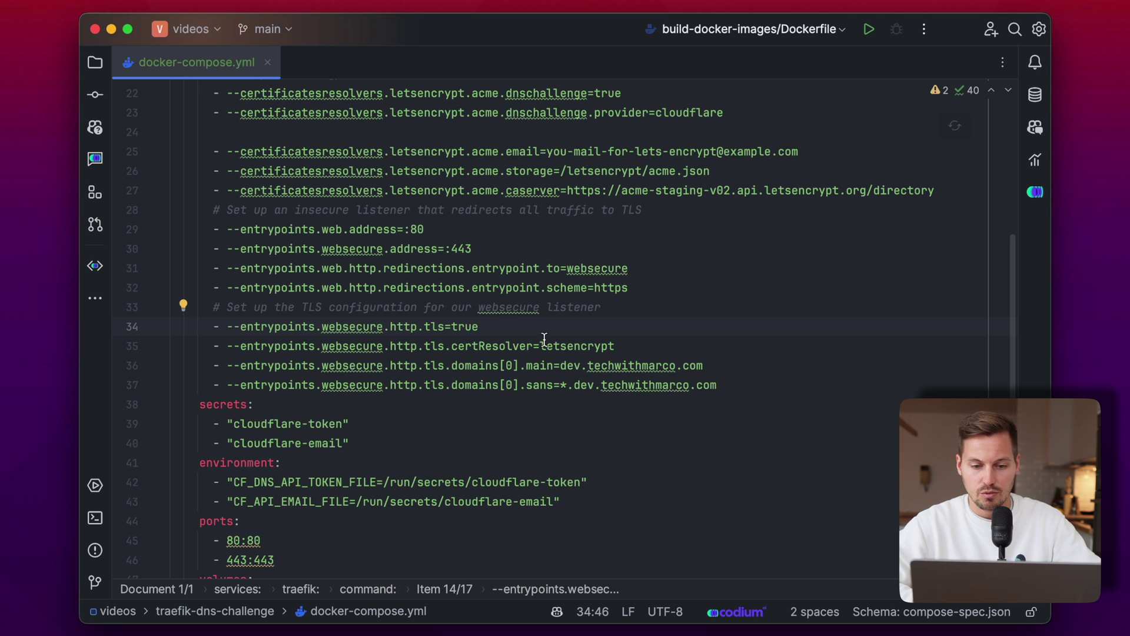
pyautogui.doubleClick(379, 342)
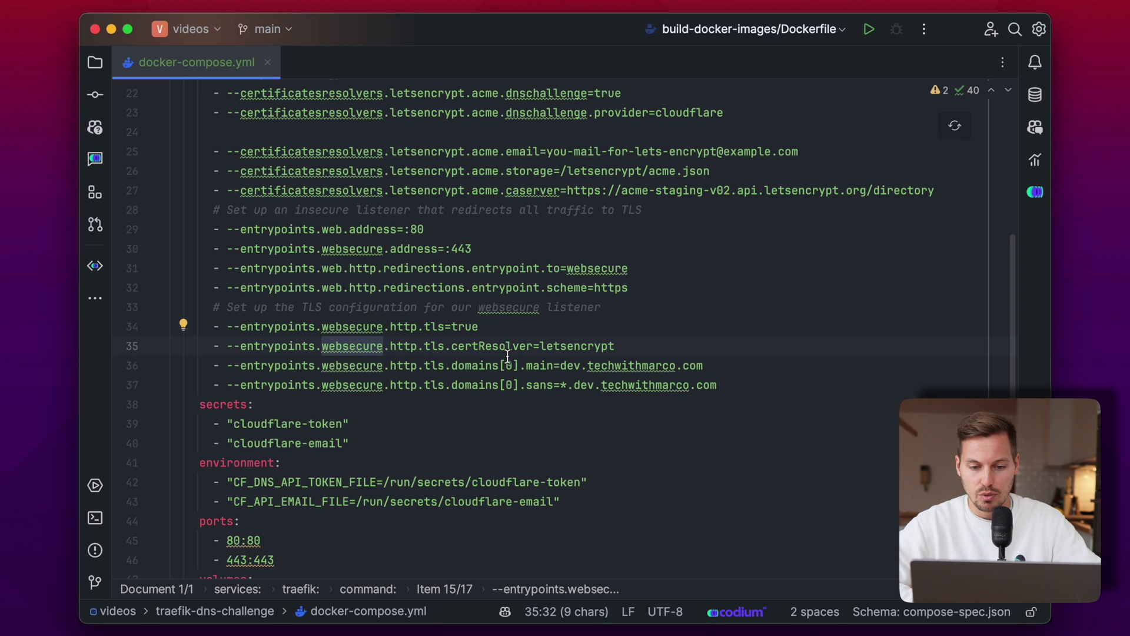
pyautogui.click(623, 345)
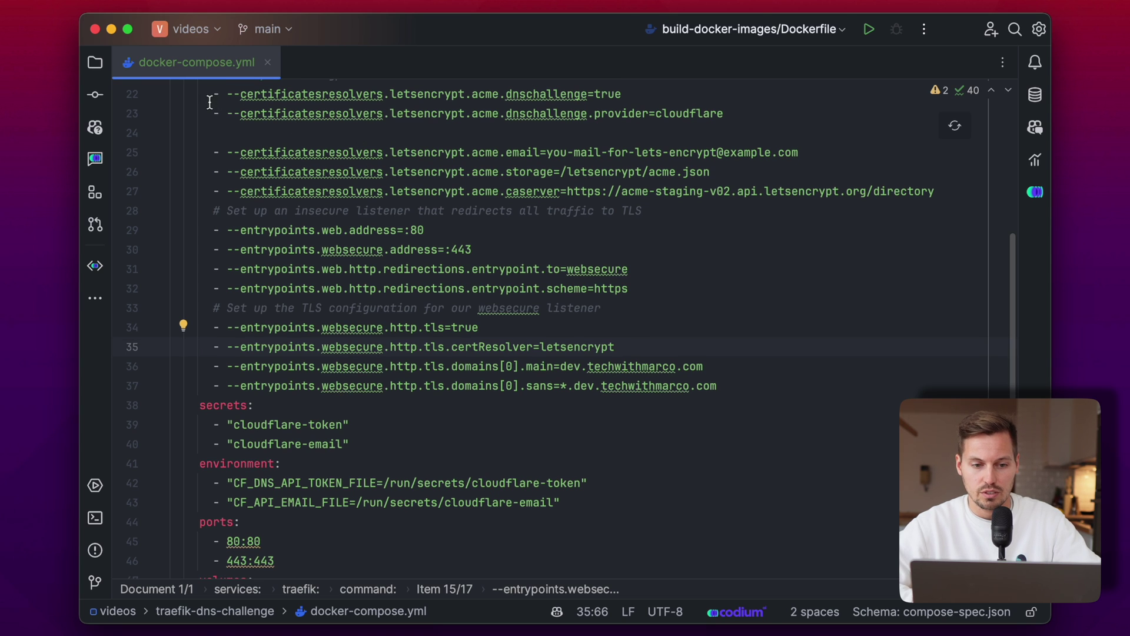
# Examine the websecure TLS domain entries, comparing the main domain with the wildcard in the sans entry
pyautogui.click(732, 366)
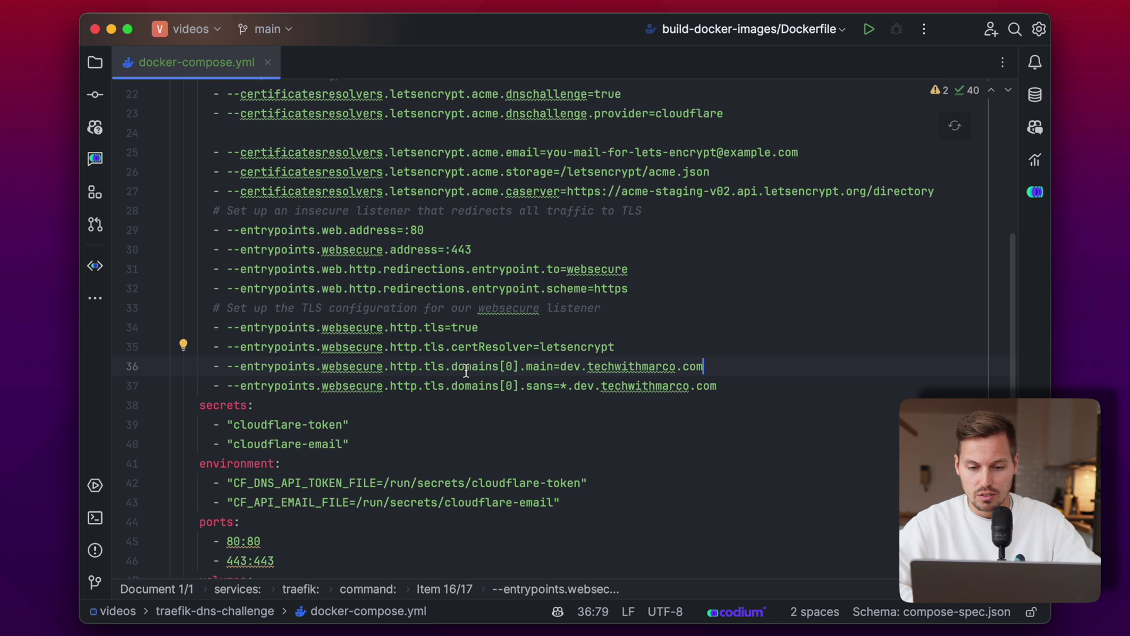
pyautogui.moveTo(452, 371); pyautogui.dragTo(492, 371)
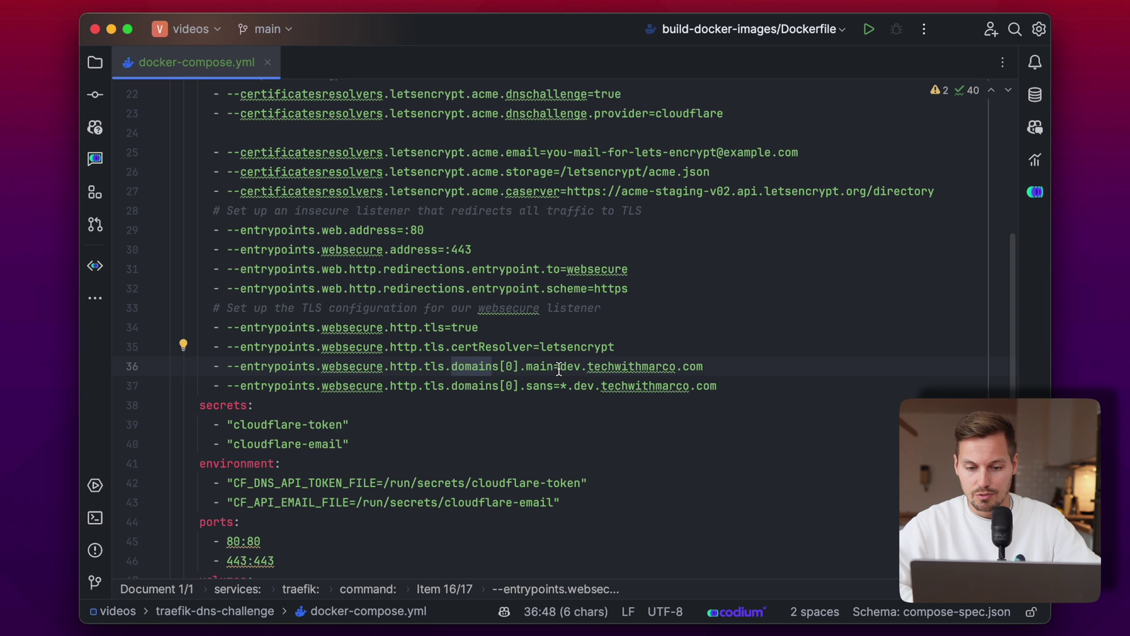
pyautogui.click(735, 368)
pyautogui.click(752, 390)
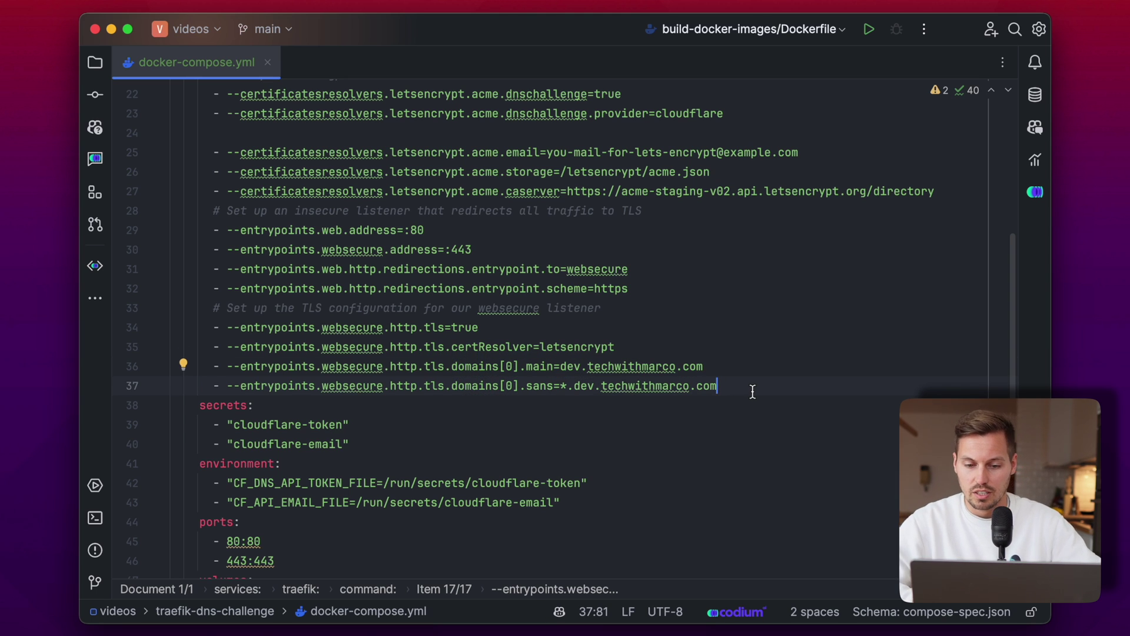
pyautogui.hotkey('alt', 'Left')
pyautogui.hotkey('alt', 'Left')
pyautogui.hotkey('alt', 'Left')
pyautogui.hotkey('alt', 'Left')
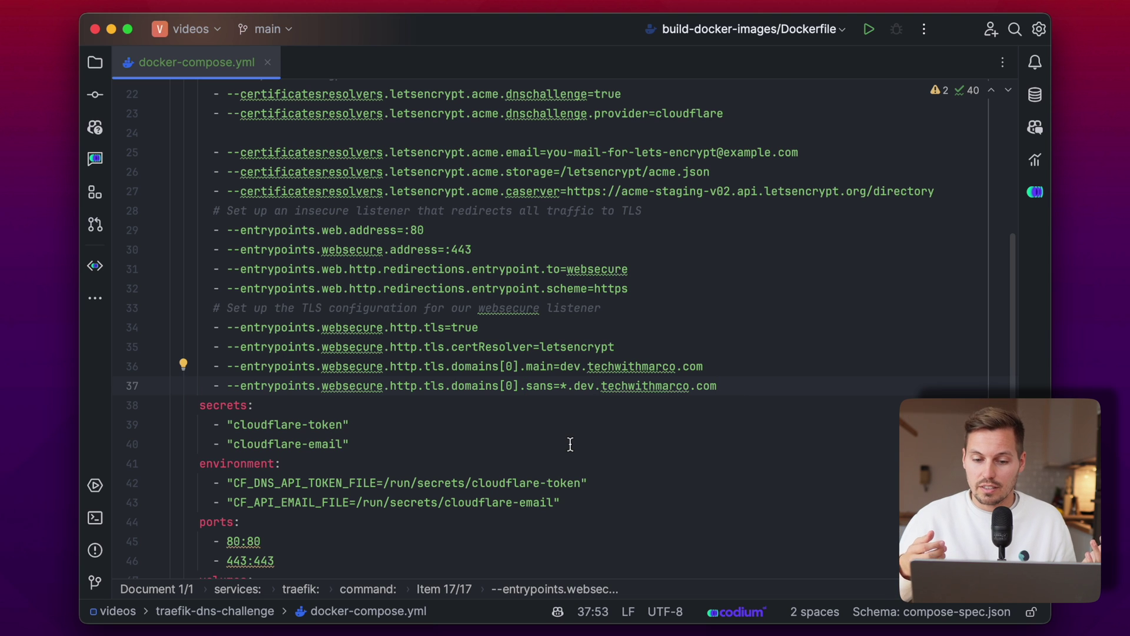
pyautogui.press('Right')
pyautogui.press('Right')
pyautogui.press('Right')
pyautogui.press('Right')
pyautogui.press('Right')
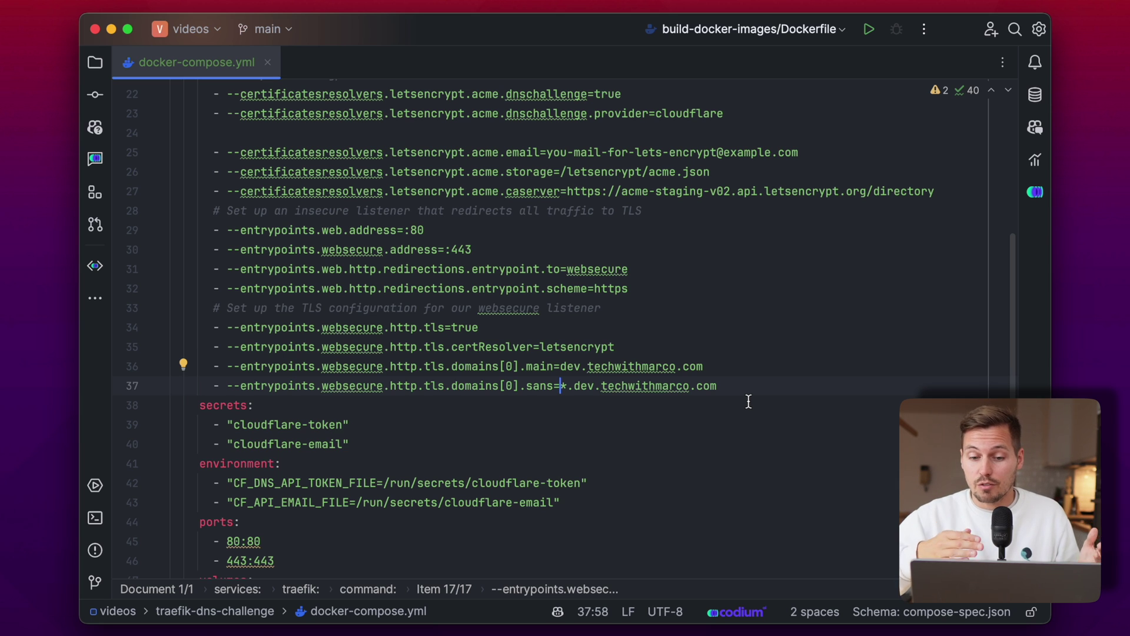
# Review the secrets assigned to the traefik service and the start of its environment section
pyautogui.click(757, 409)
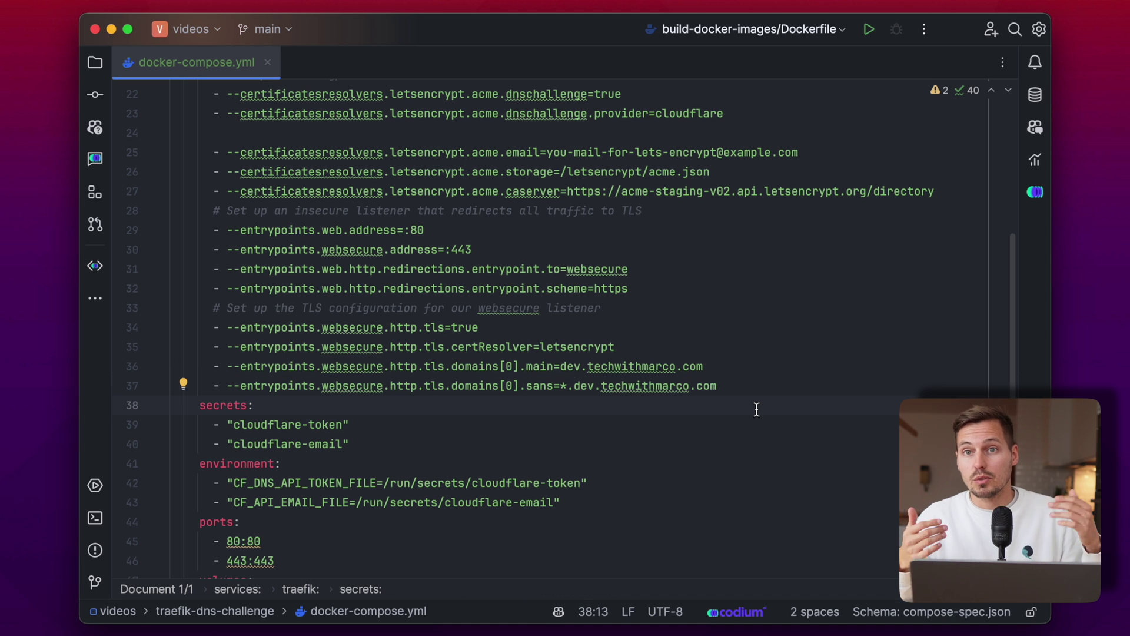
pyautogui.scroll(-2, 469, 396)
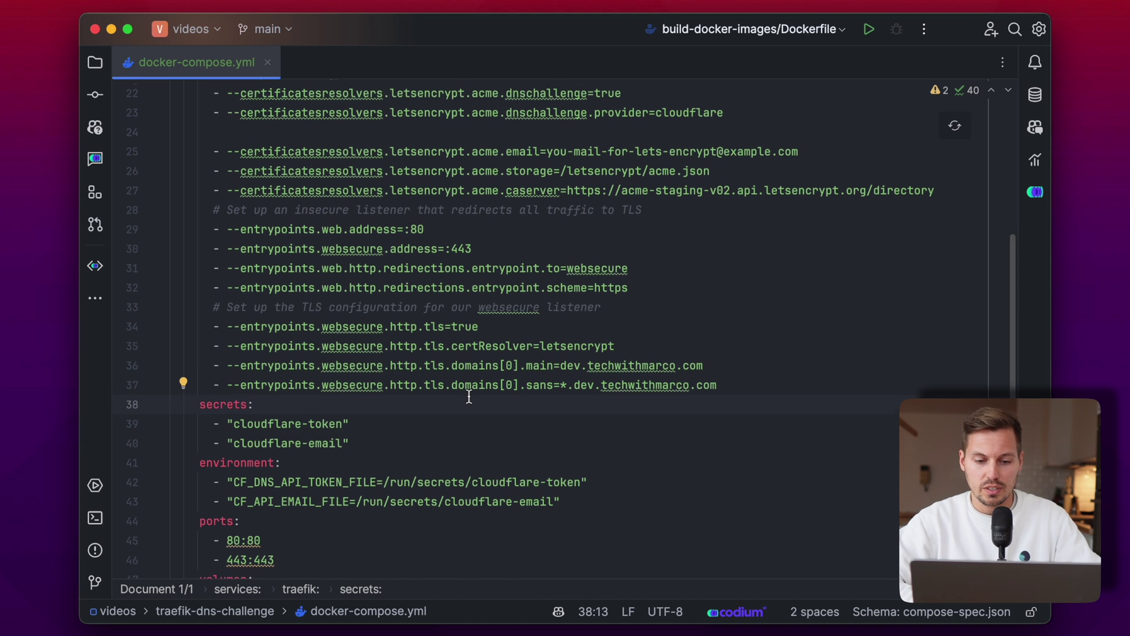
pyautogui.click(469, 383)
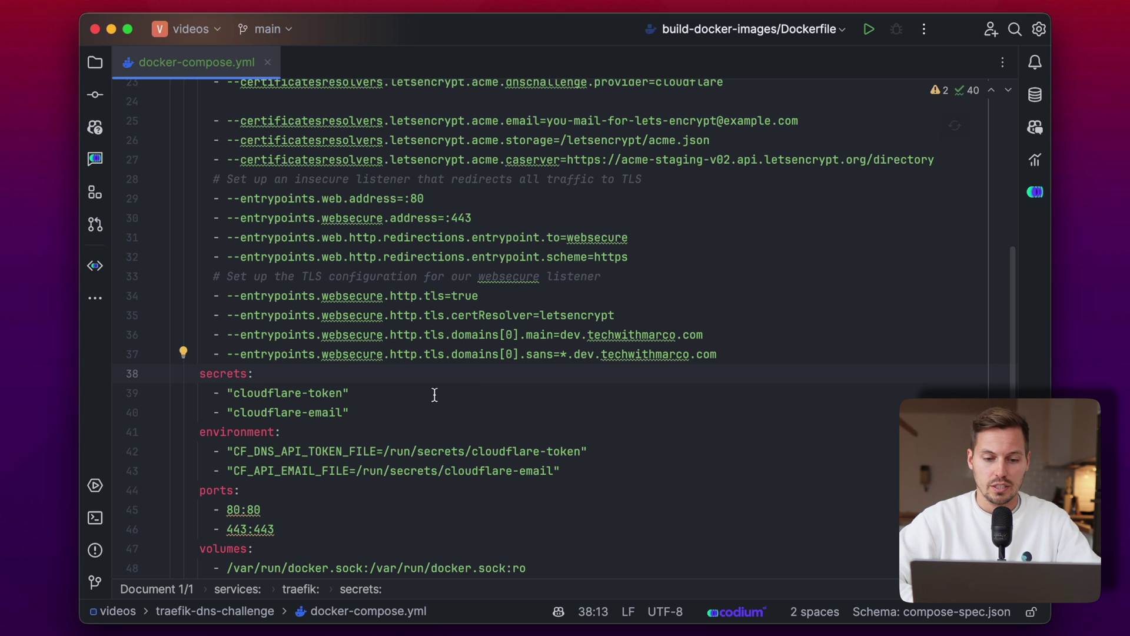
pyautogui.click(353, 412)
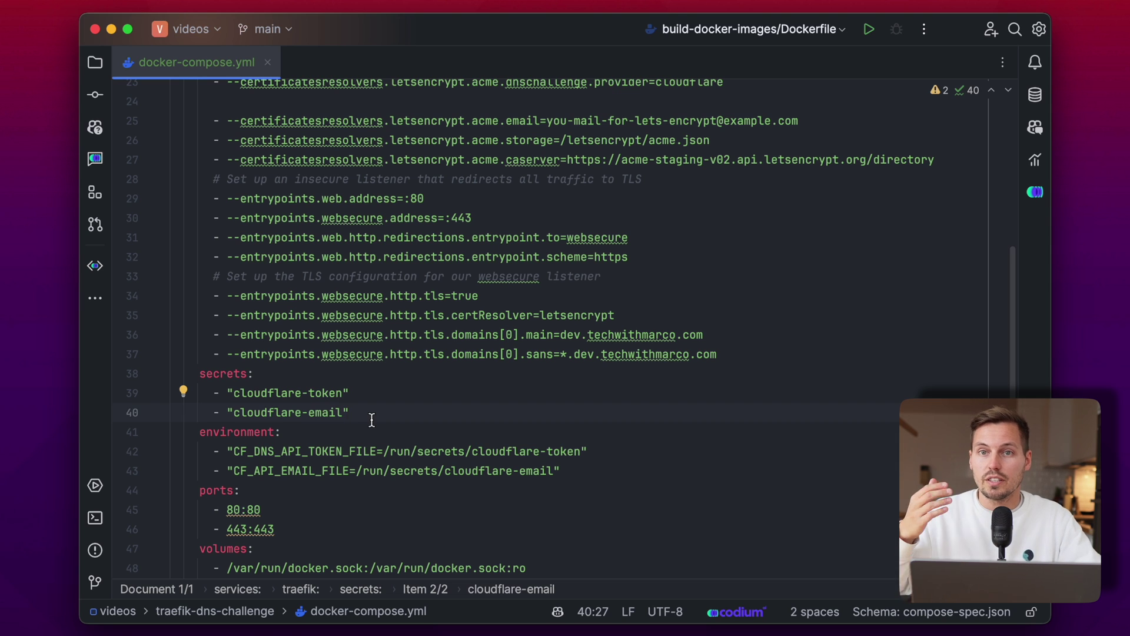
pyautogui.click(367, 434)
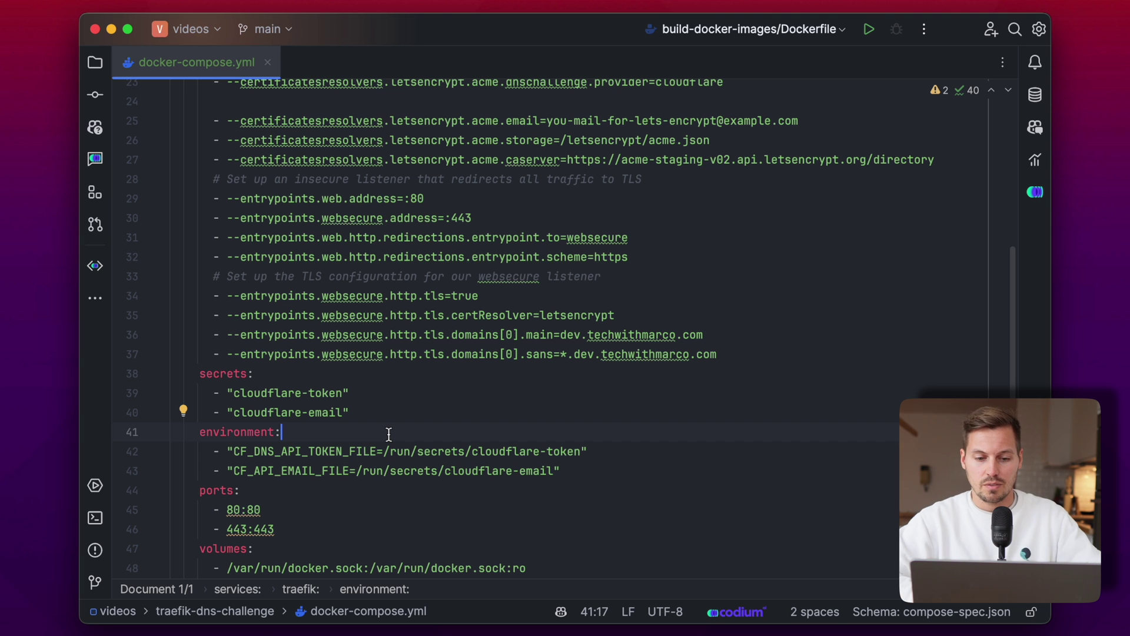
# Examine the top-level secrets block, checking the cloudflare-token and cloudflare-email definitions and the token's file path
pyautogui.scroll(10, 311, 430)
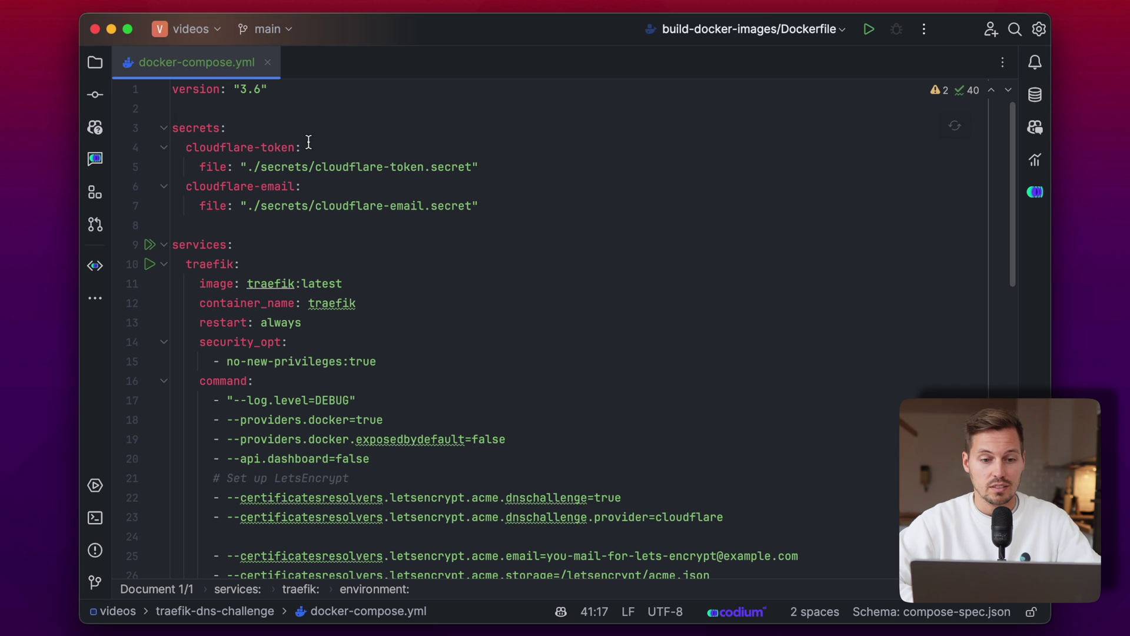
pyautogui.click(328, 129)
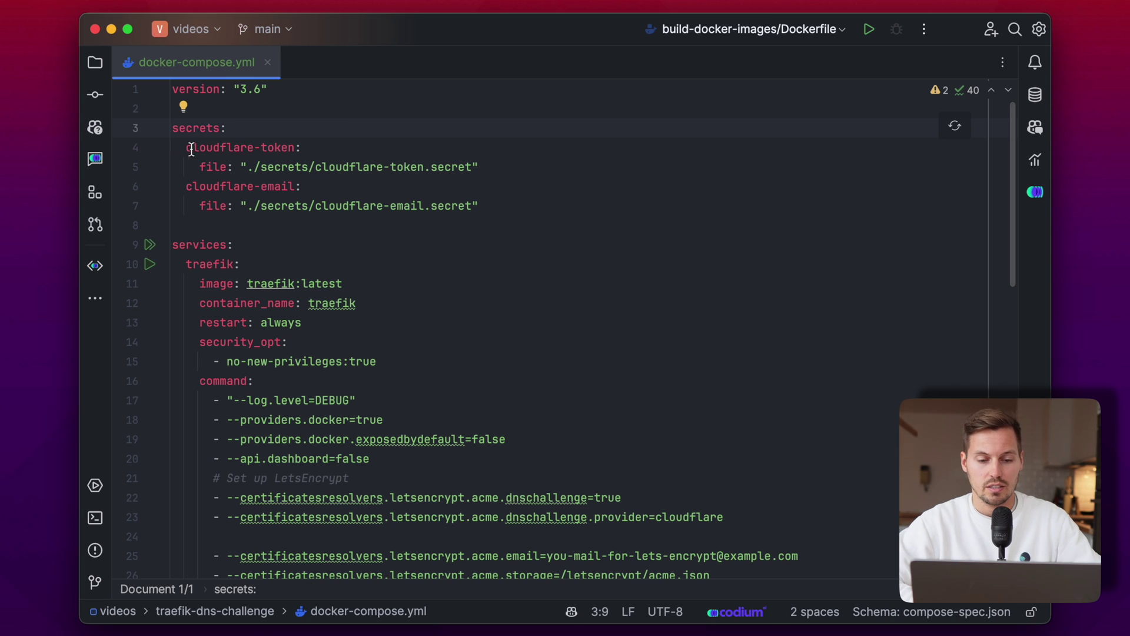
pyautogui.moveTo(185, 147); pyautogui.dragTo(320, 146)
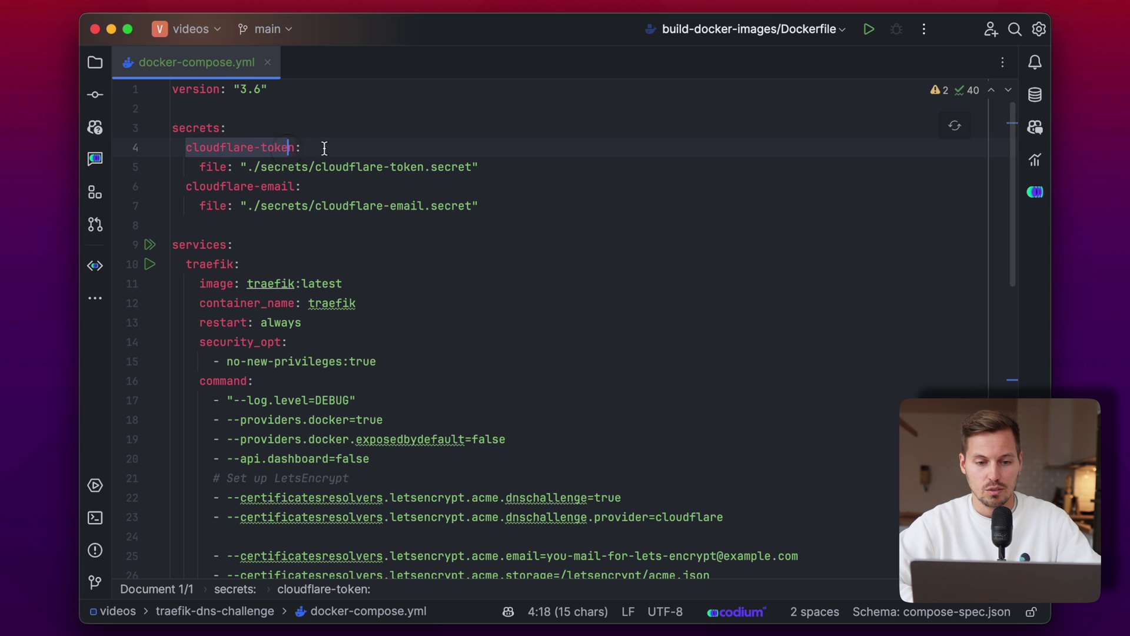
pyautogui.click(320, 147)
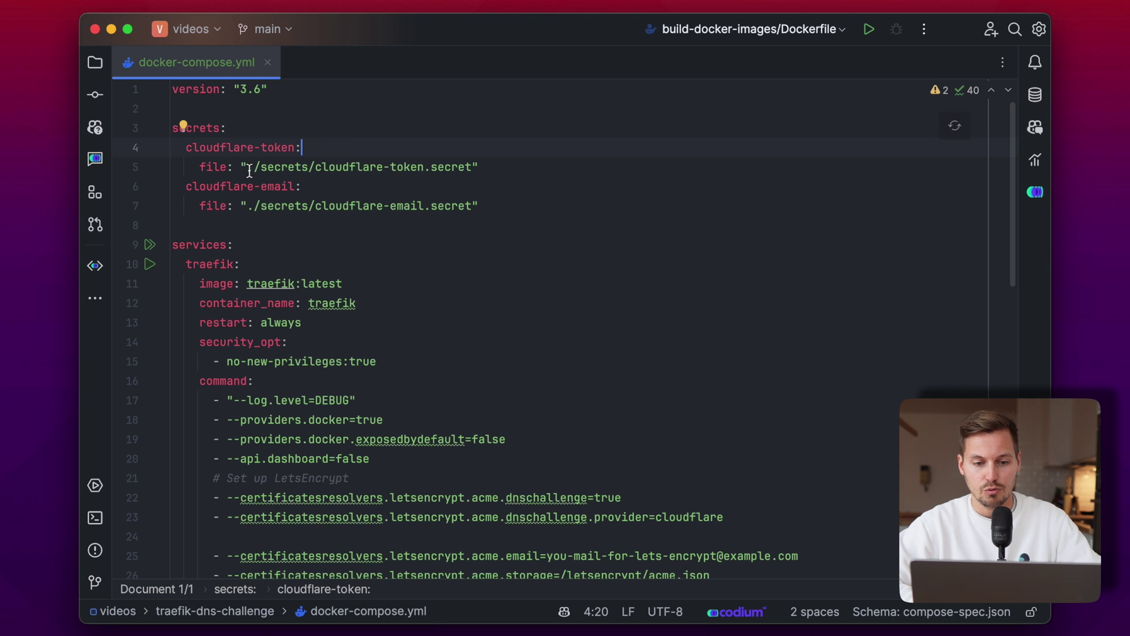
pyautogui.moveTo(248, 169)
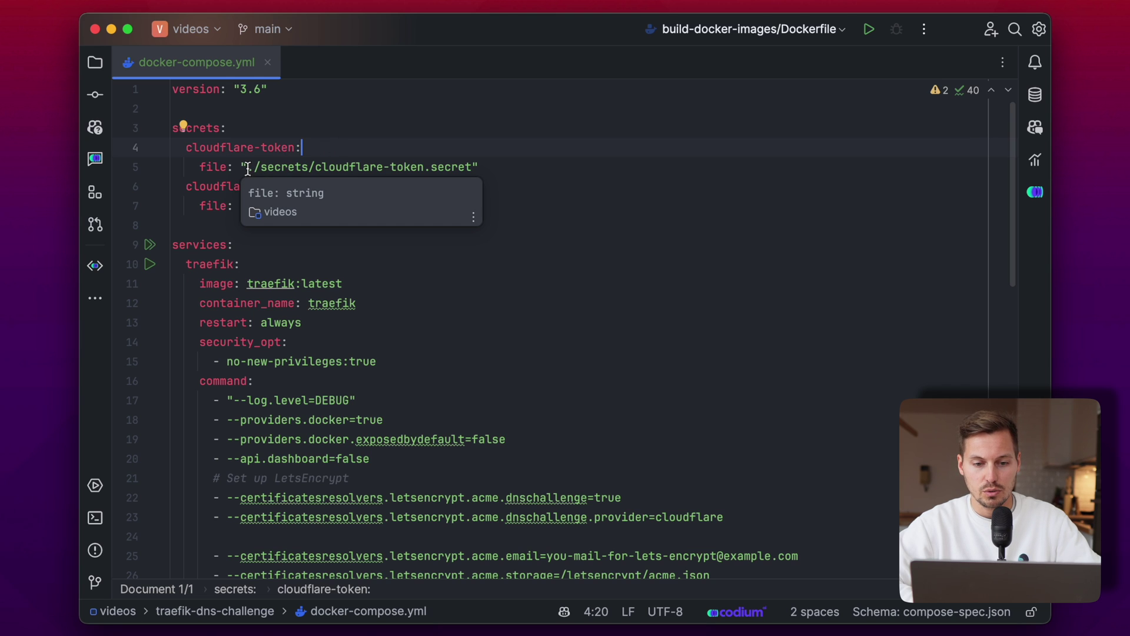
pyautogui.click(314, 166)
pyautogui.press('Down')
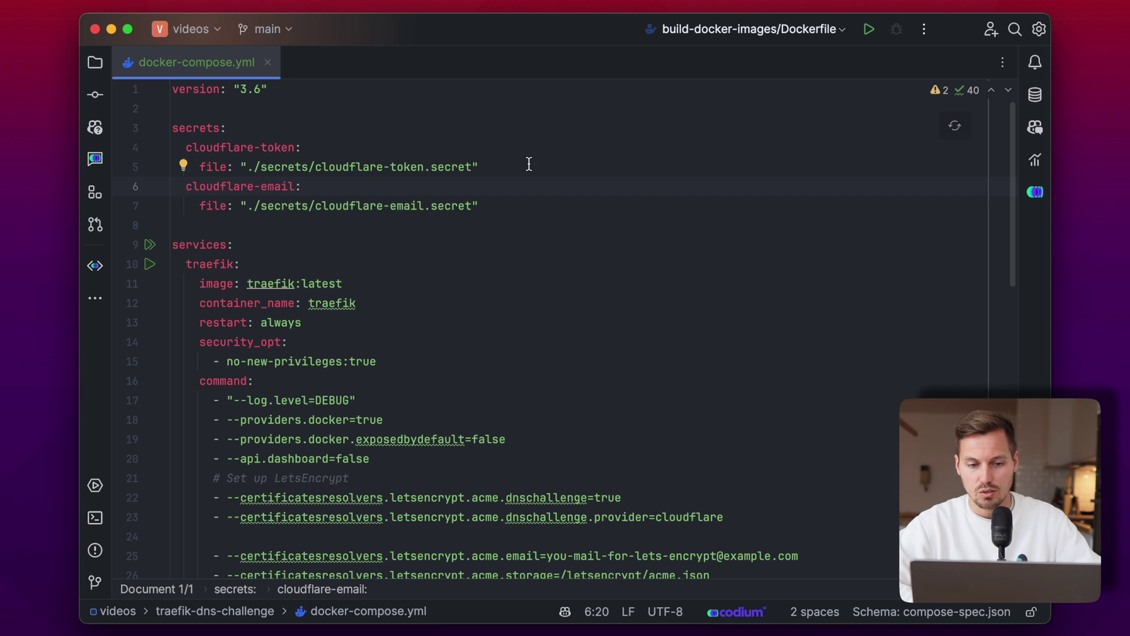
# Open cloudflare-email.secret and cloudflare-token.secret from the traefik-dns-challenge secrets folder and inspect their placeholder contents
pyautogui.click(492, 169)
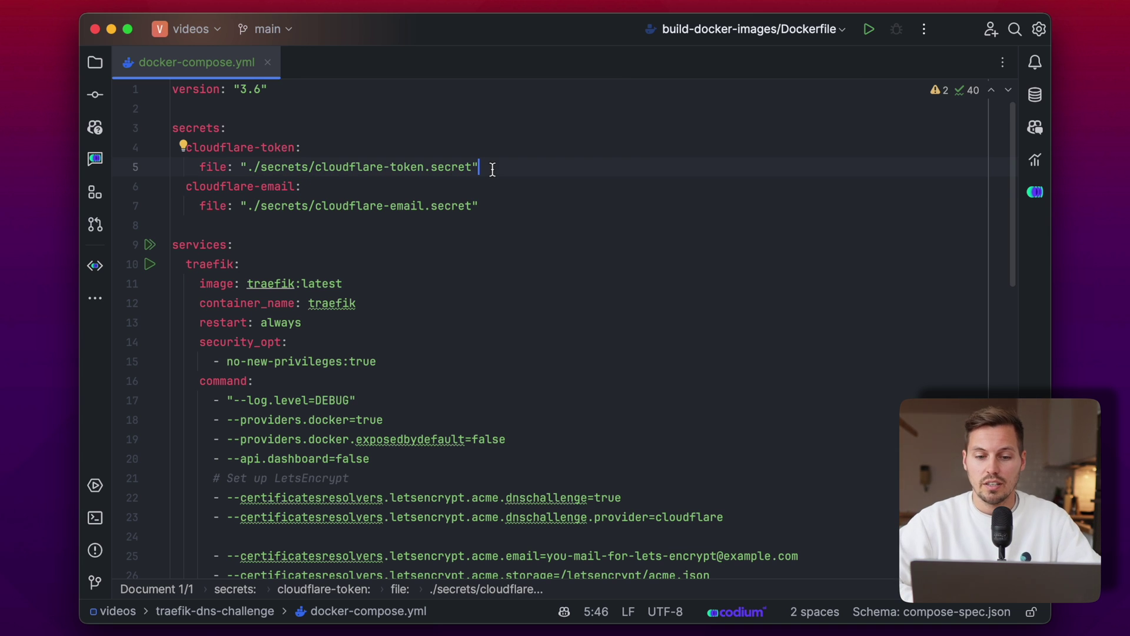
pyautogui.click(94, 63)
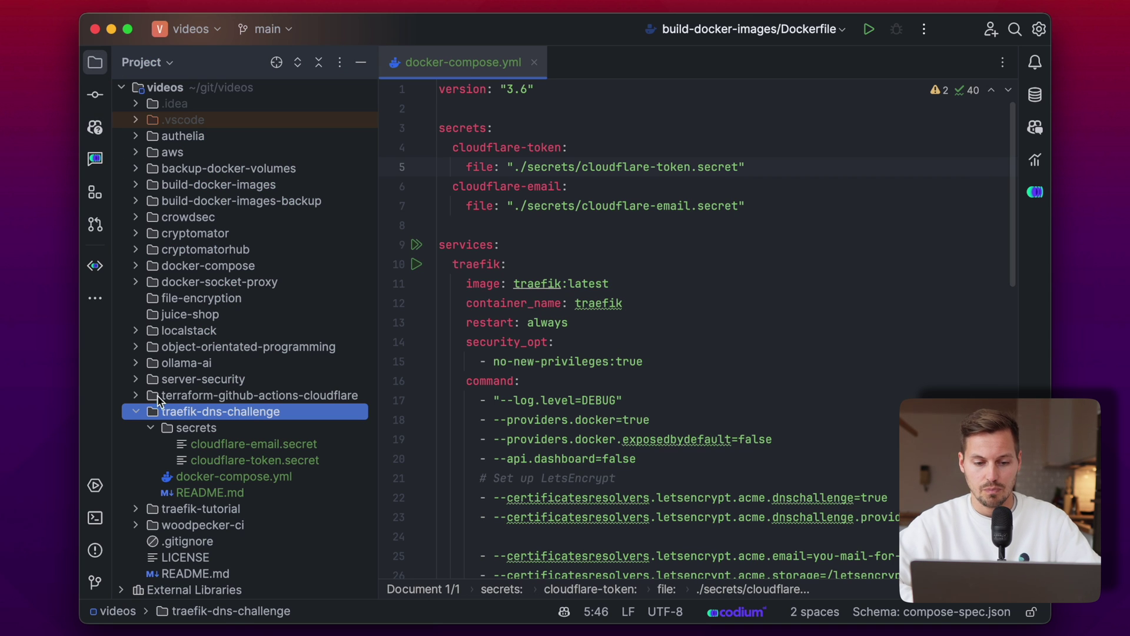
pyautogui.click(203, 425)
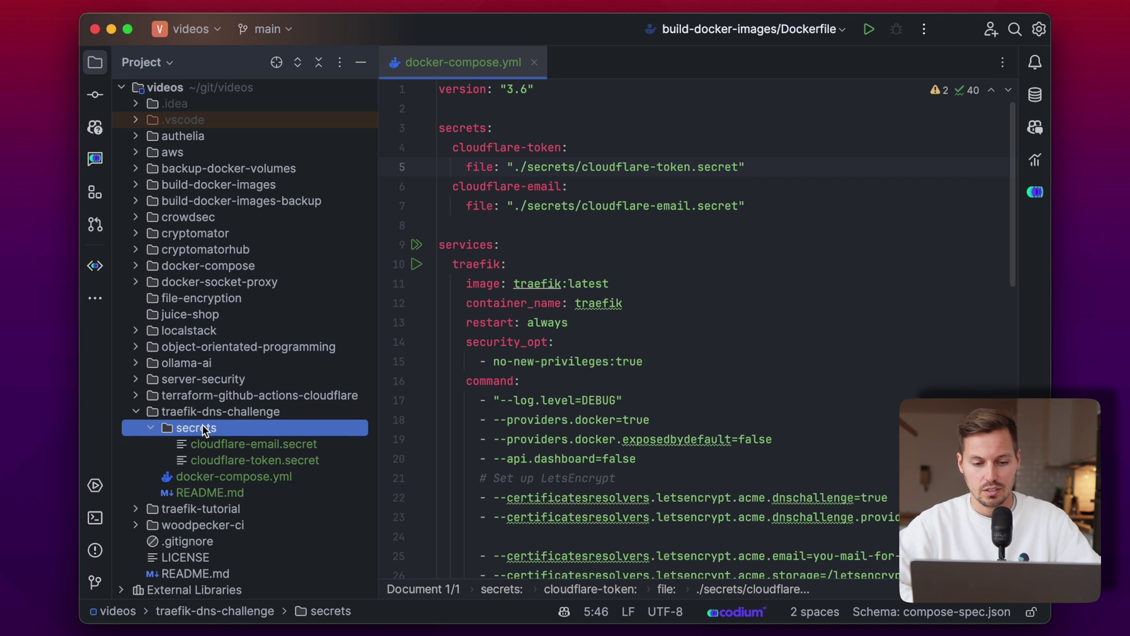
pyautogui.doubleClick(325, 449)
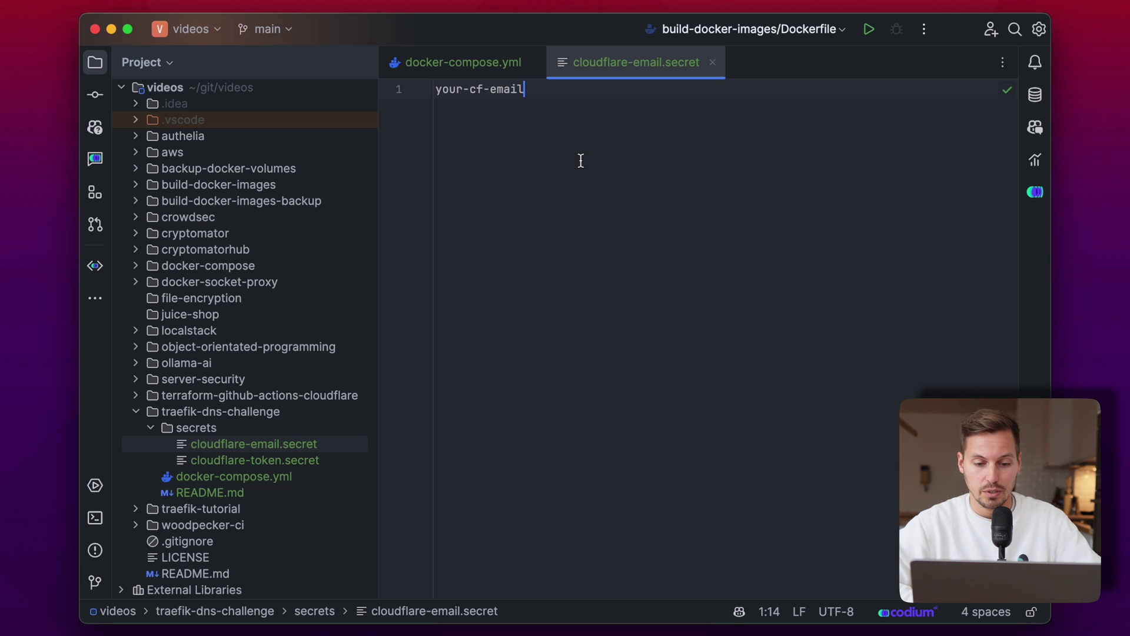
pyautogui.click(287, 467)
pyautogui.doubleClick(287, 466)
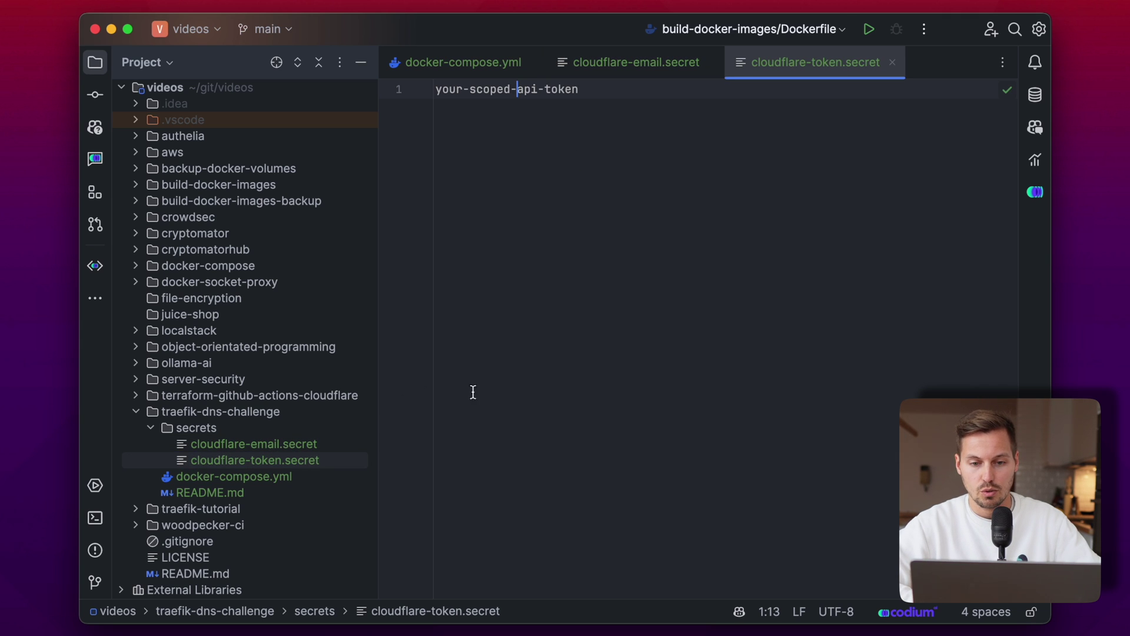
pyautogui.click(683, 90)
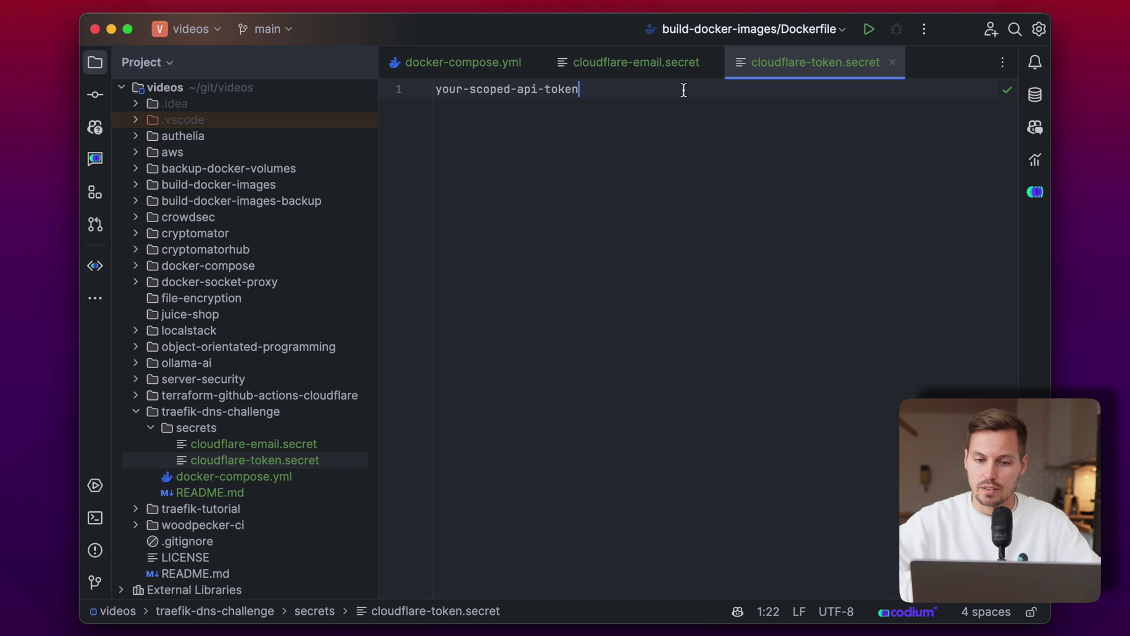
# Return to docker-compose.yml with the project tree hidden and examine the traefik service's environment variables and their secret file paths
pyautogui.click(407, 62)
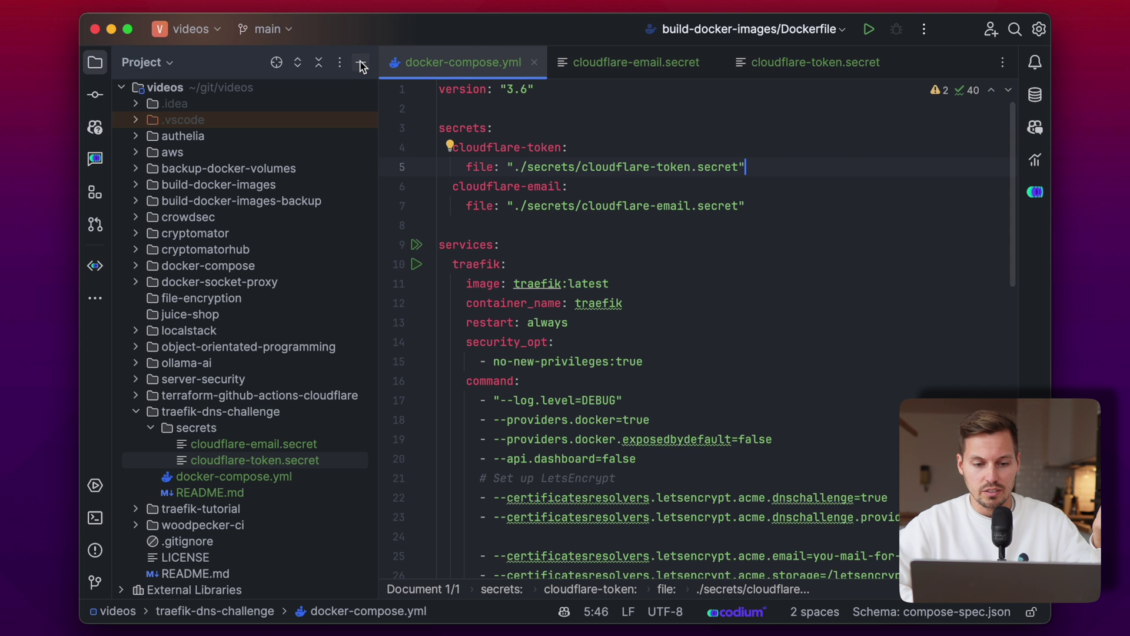
pyautogui.click(363, 63)
pyautogui.click(265, 264)
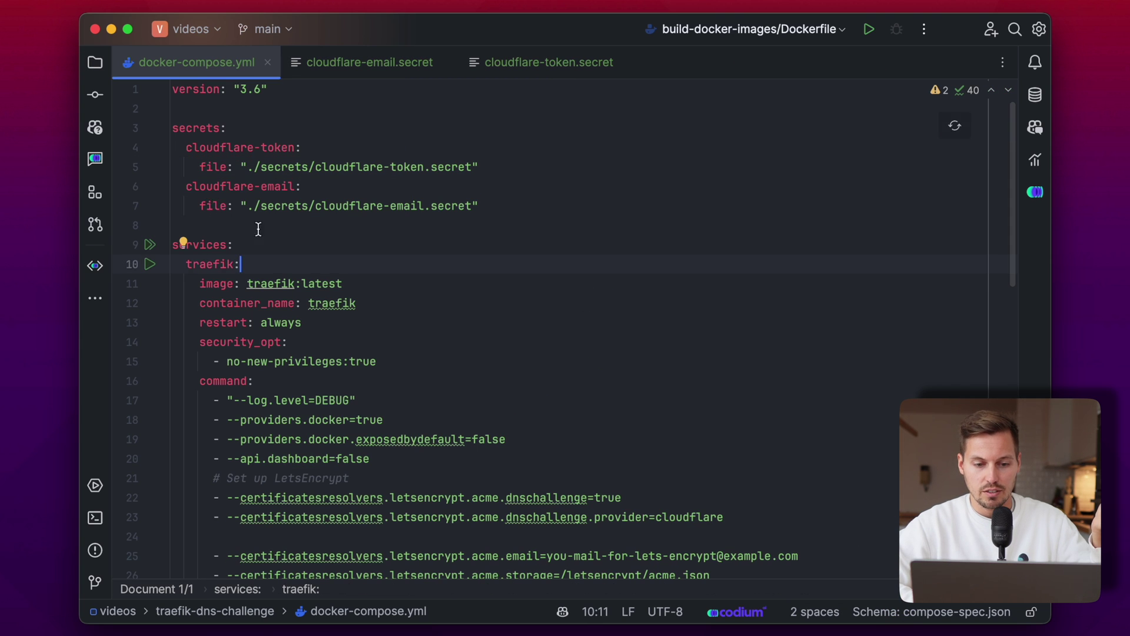
pyautogui.scroll(-10, 344, 280)
pyautogui.click(399, 315)
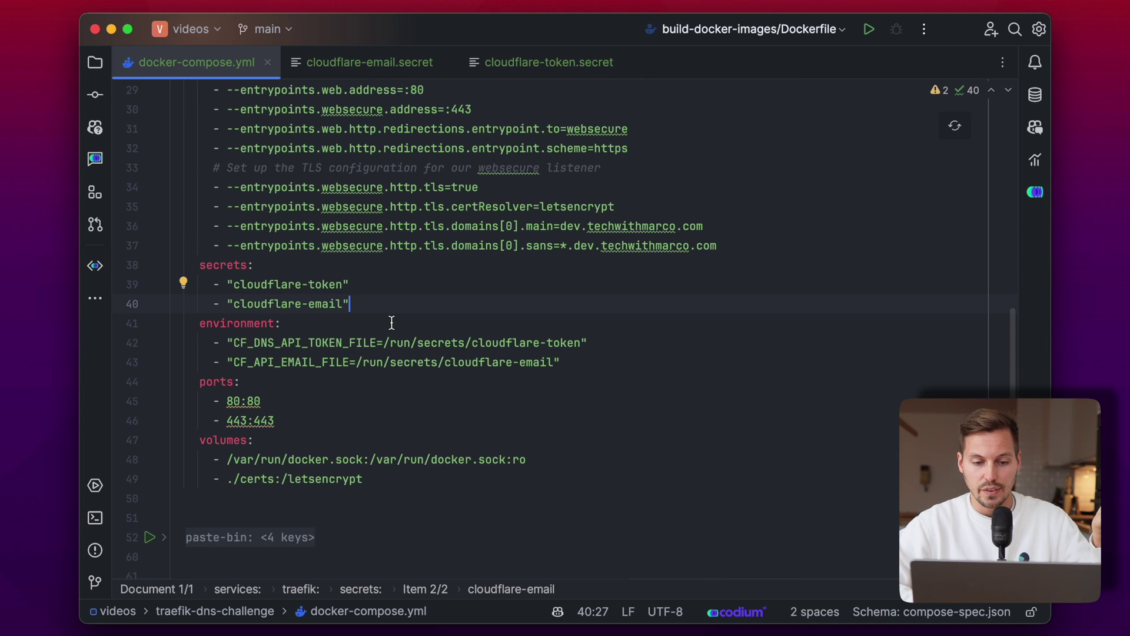
pyautogui.click(380, 324)
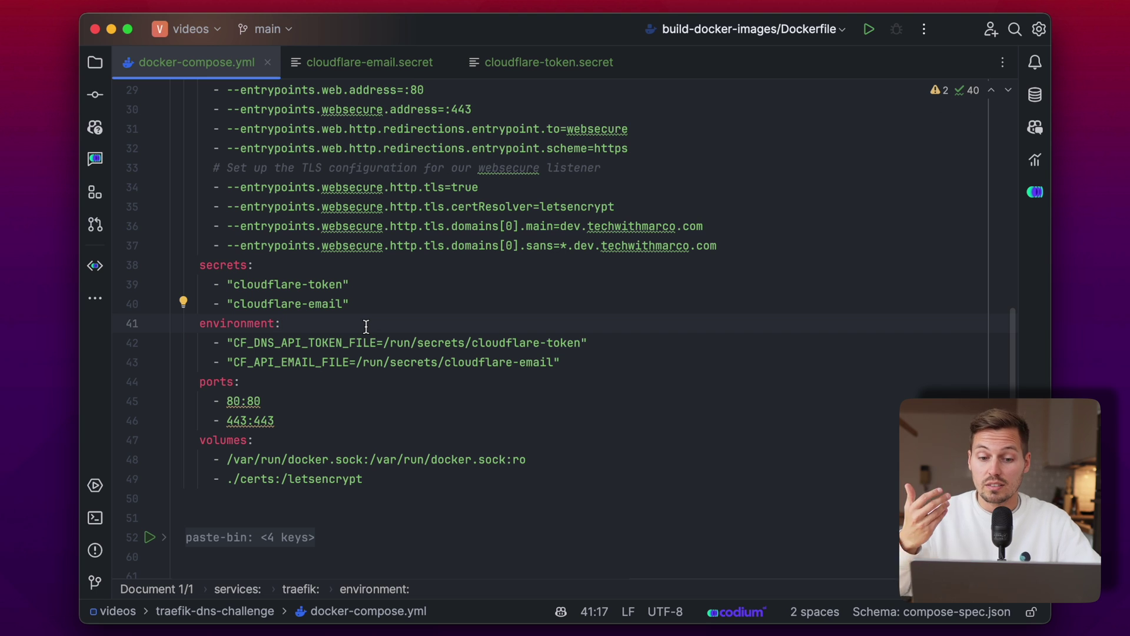
pyautogui.moveTo(384, 342); pyautogui.dragTo(575, 341)
pyautogui.click(604, 344)
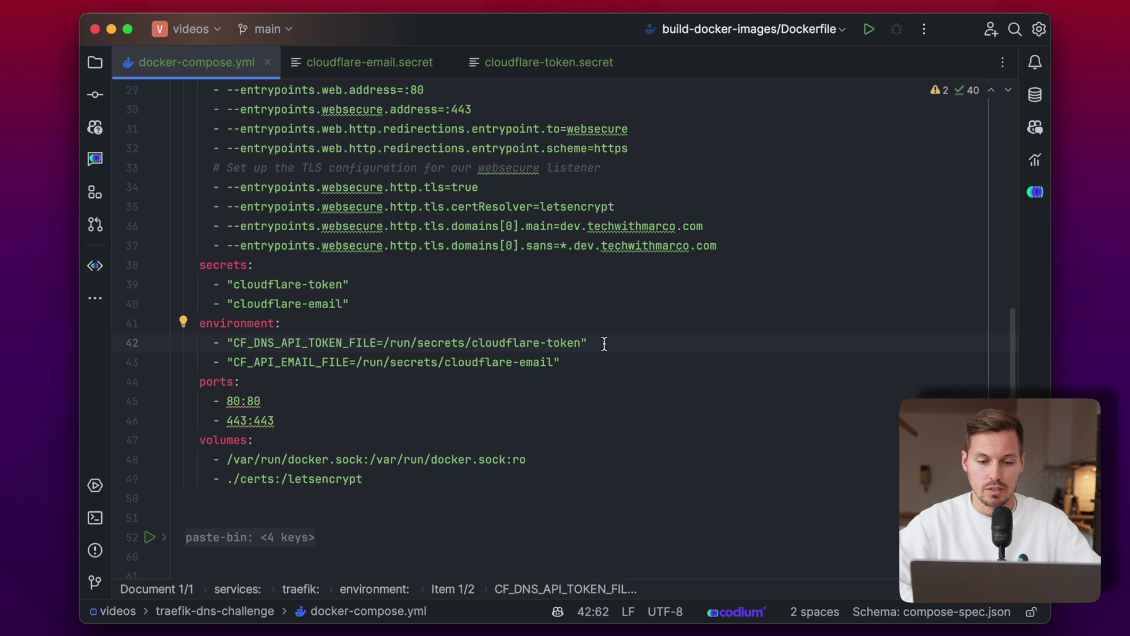
# Delete the traefik service's secrets block and remove the _FILE suffix from the CF_DNS_API_TOKEN_FILE variable
pyautogui.moveTo(352, 303); pyautogui.dragTo(151, 270)
pyautogui.press('BackSpace')
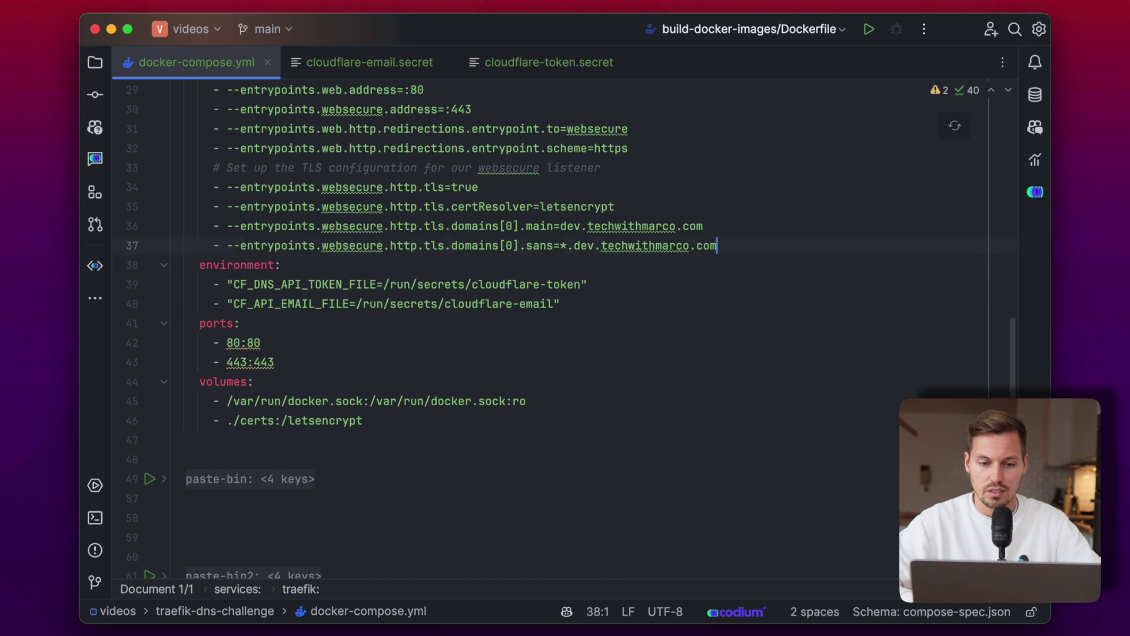
pyautogui.click(342, 284)
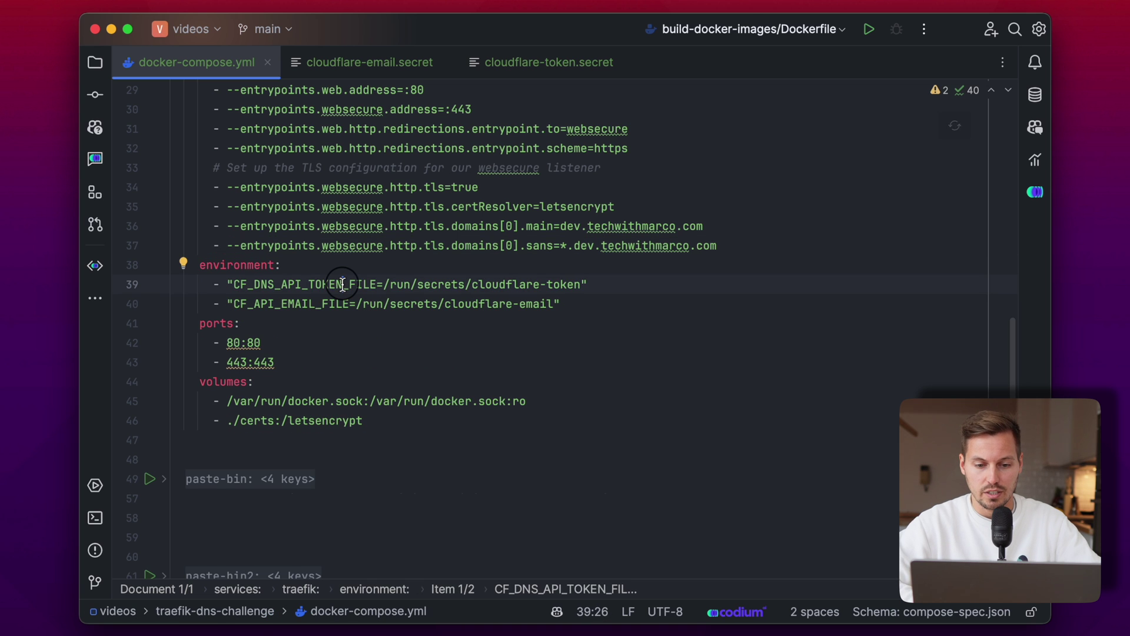
pyautogui.click(356, 286)
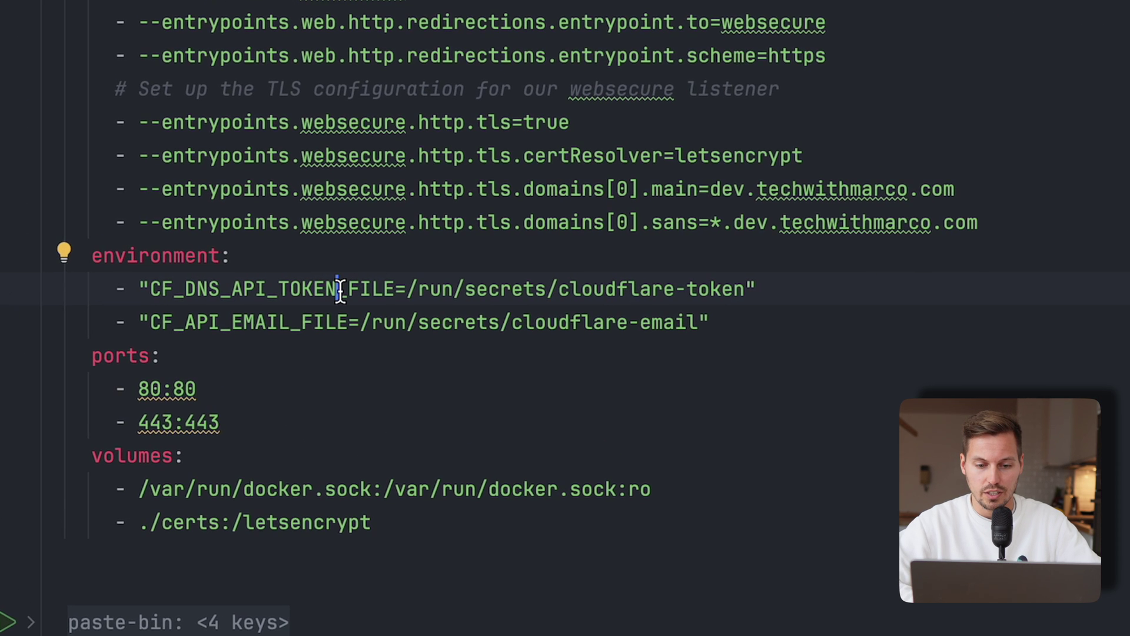
pyautogui.moveTo(361, 290); pyautogui.dragTo(394, 288)
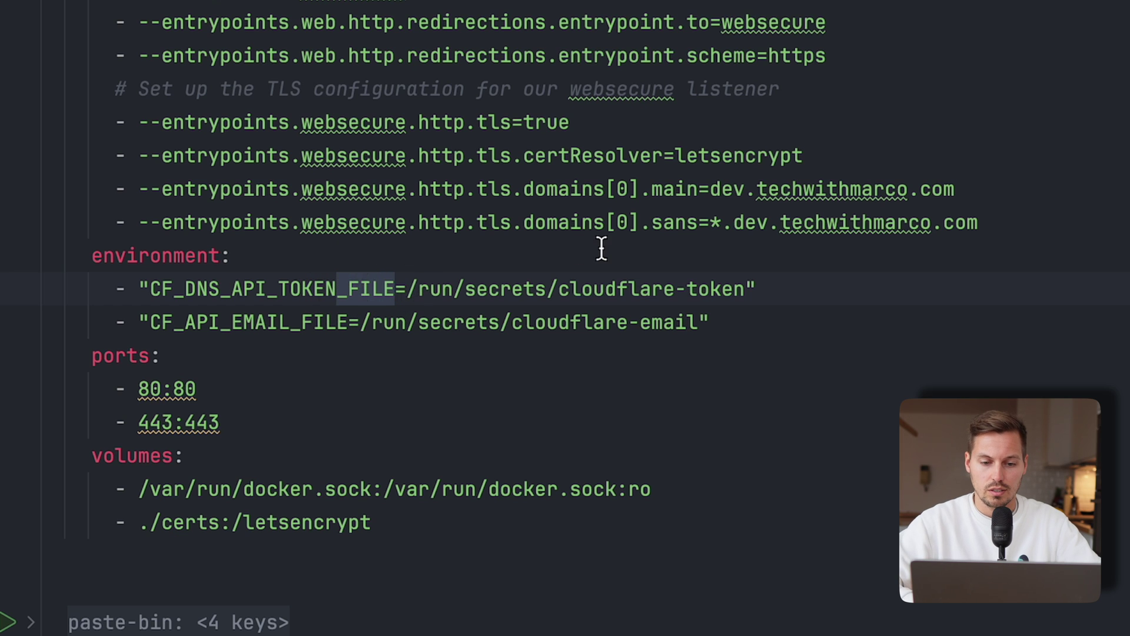
pyautogui.press('BackSpace')
# Try replacing the secret file path assigned to CF_DNS_API_TOKEN with a plain-text API token
pyautogui.press('Right')
pyautogui.hotkey('shift', 'End')
pyautogui.hotkey('shift', 'Left')
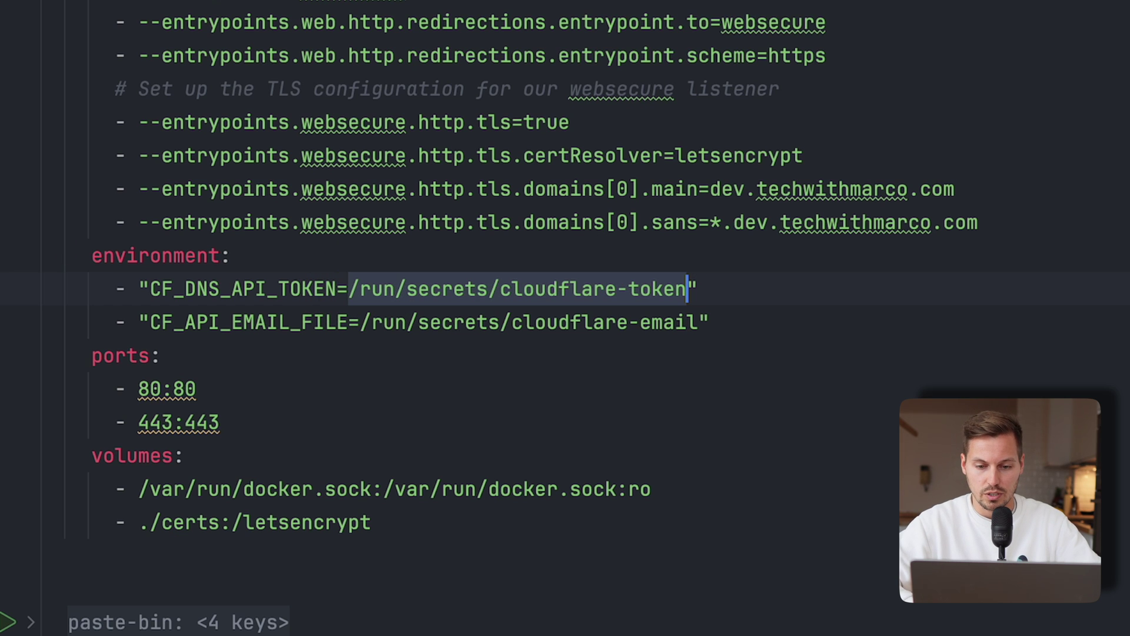
pyautogui.write('mytoken')
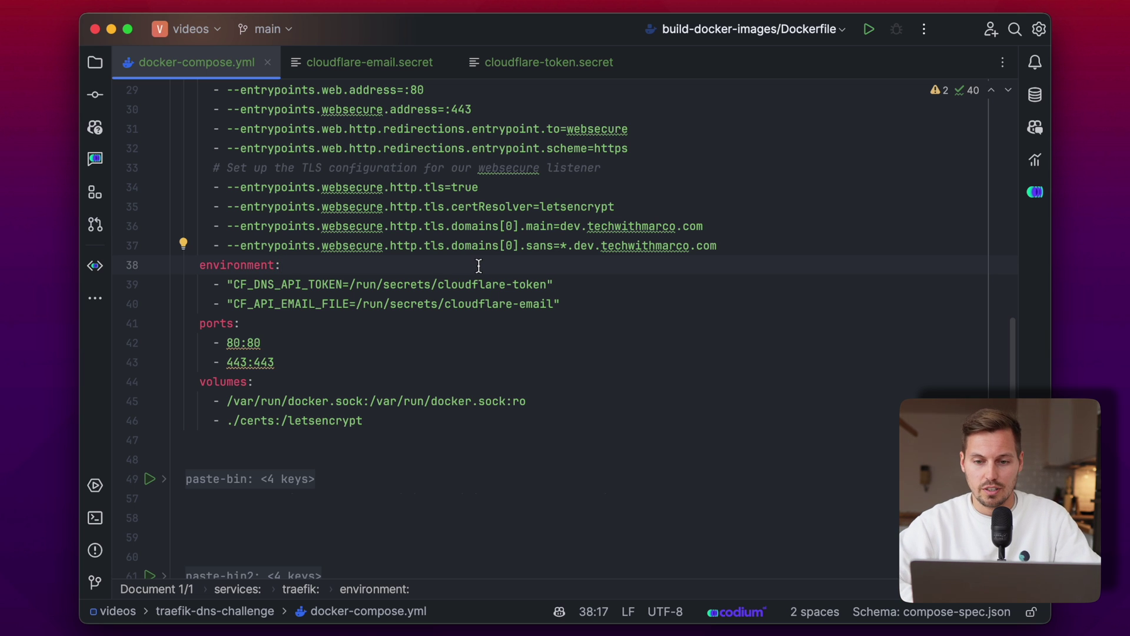
# Switch to the Cloudflare DNS records page and examine the *.dev A record's IP address and proxy status
pyautogui.press('super+Tab')
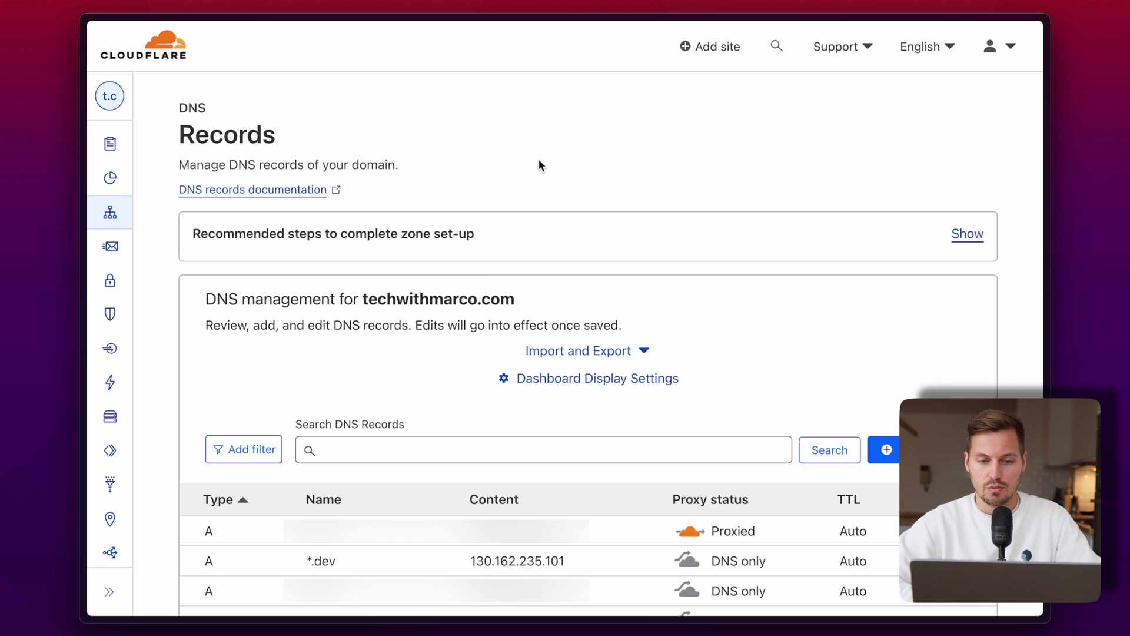
pyautogui.moveTo(108, 103)
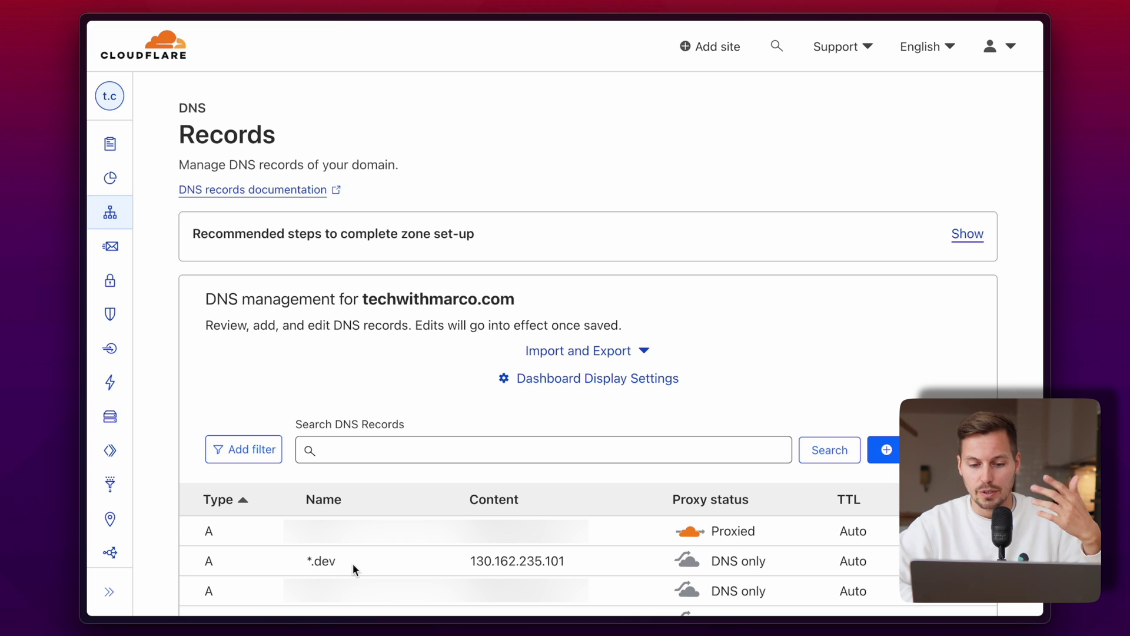
pyautogui.moveTo(469, 560); pyautogui.dragTo(581, 559)
pyautogui.click(624, 561)
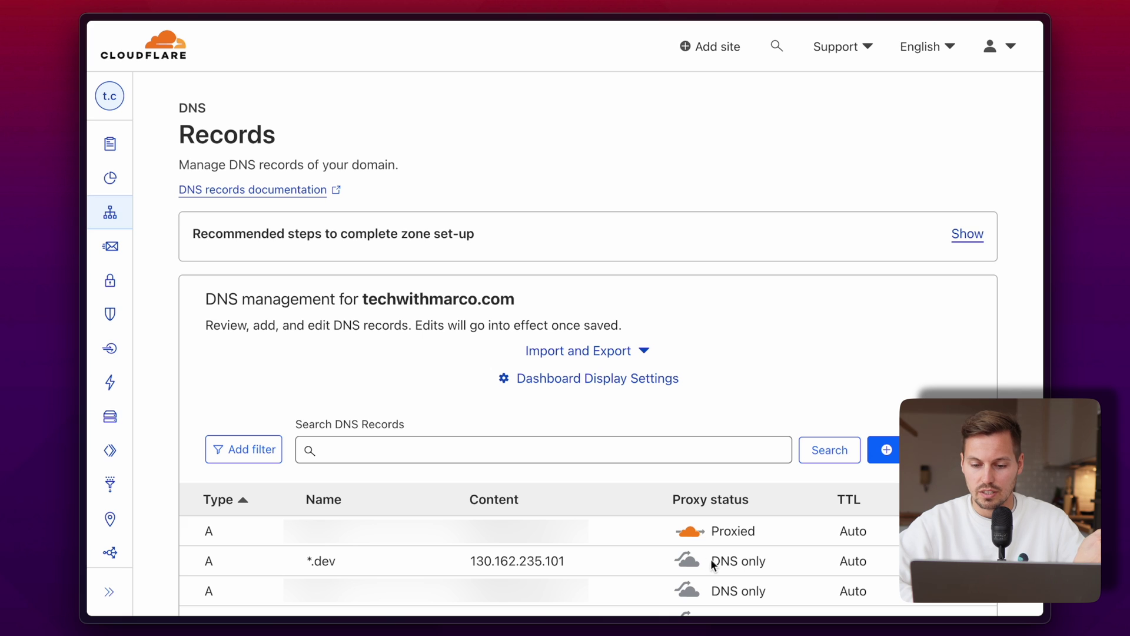
pyautogui.moveTo(715, 560); pyautogui.dragTo(781, 570)
pyautogui.click(793, 563)
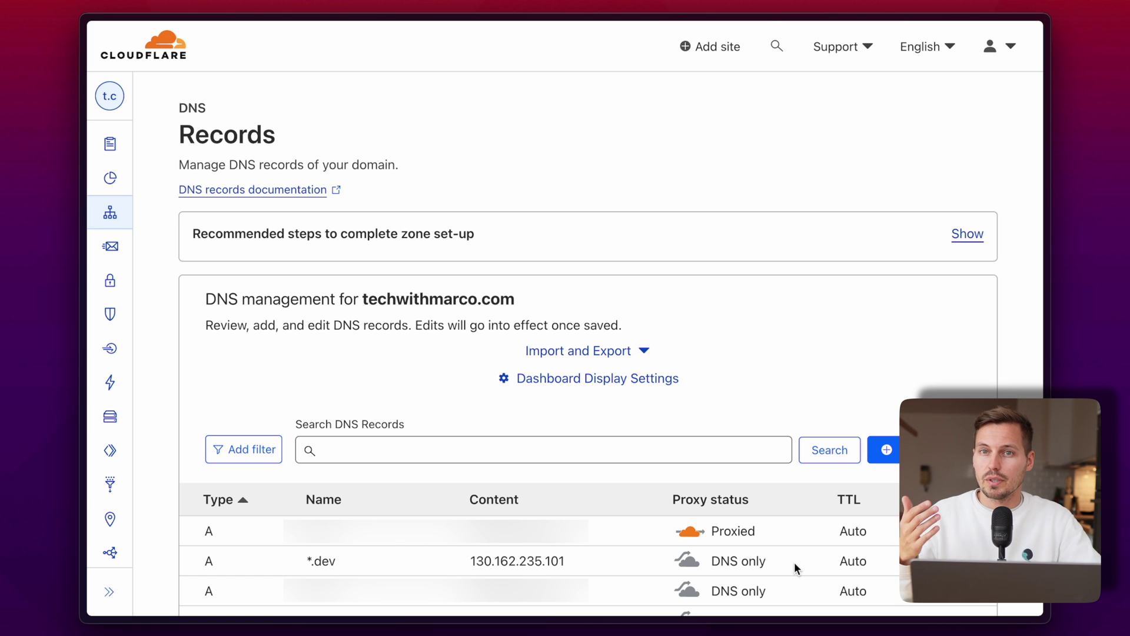
# Go to Cloudflare's custom token form and review the Traefik DNS Challenge token's name and zone permissions
pyautogui.hotkey('ctrl', 'Tab')
pyautogui.hotkey('ctrl', 'Tab')
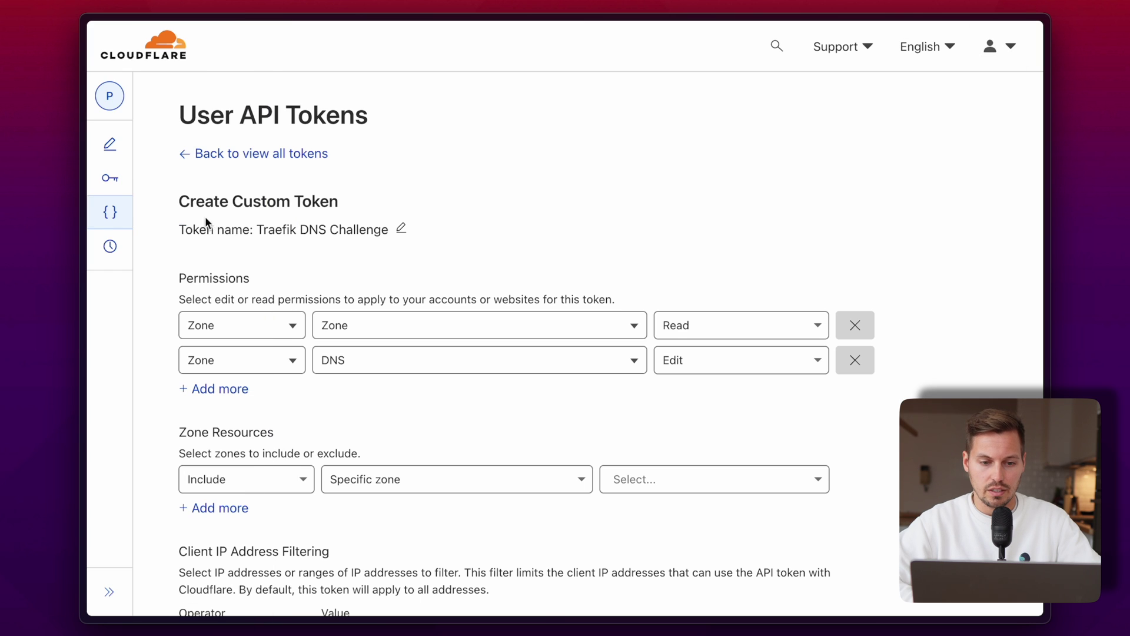
pyautogui.click(164, 218)
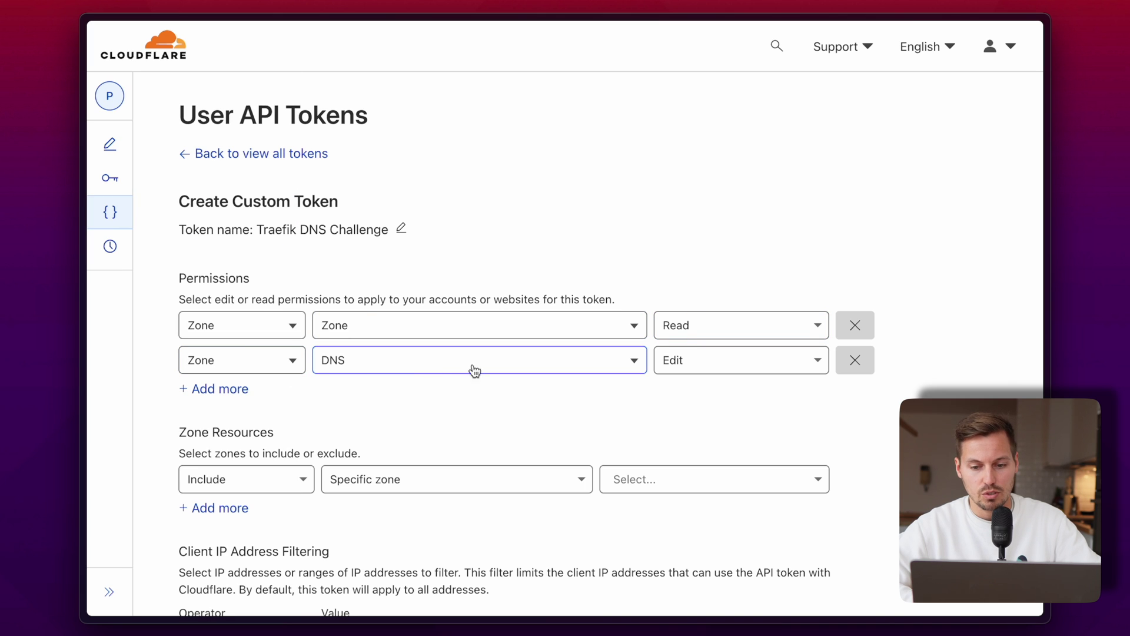
pyautogui.scroll(-3, 494, 406)
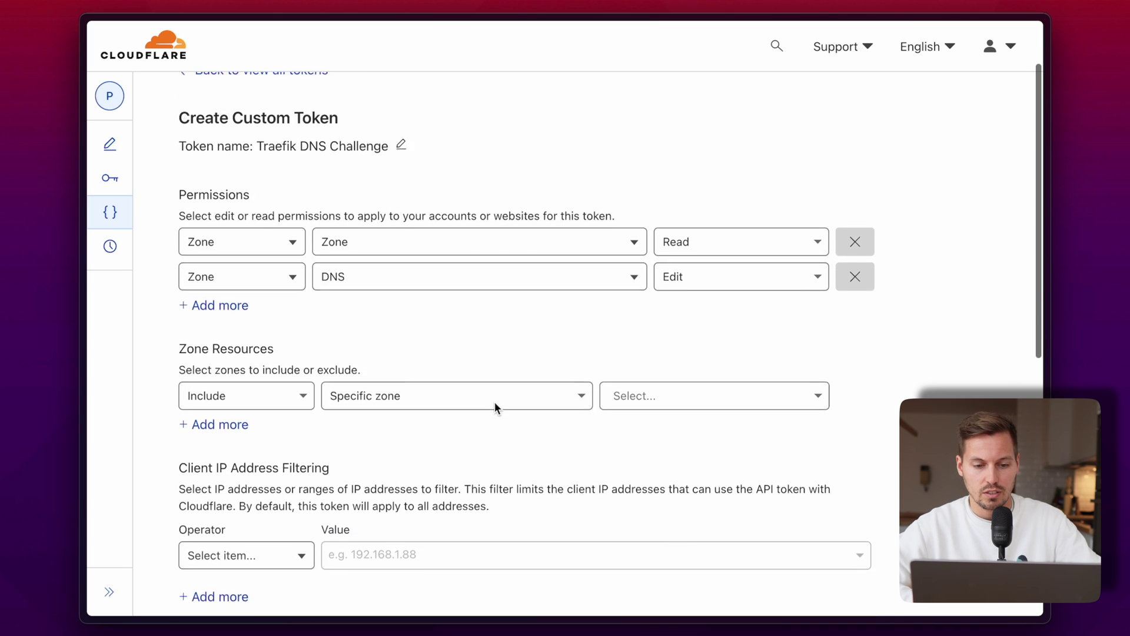
# Try including All zones in the custom token's zone resources
pyautogui.click(402, 325)
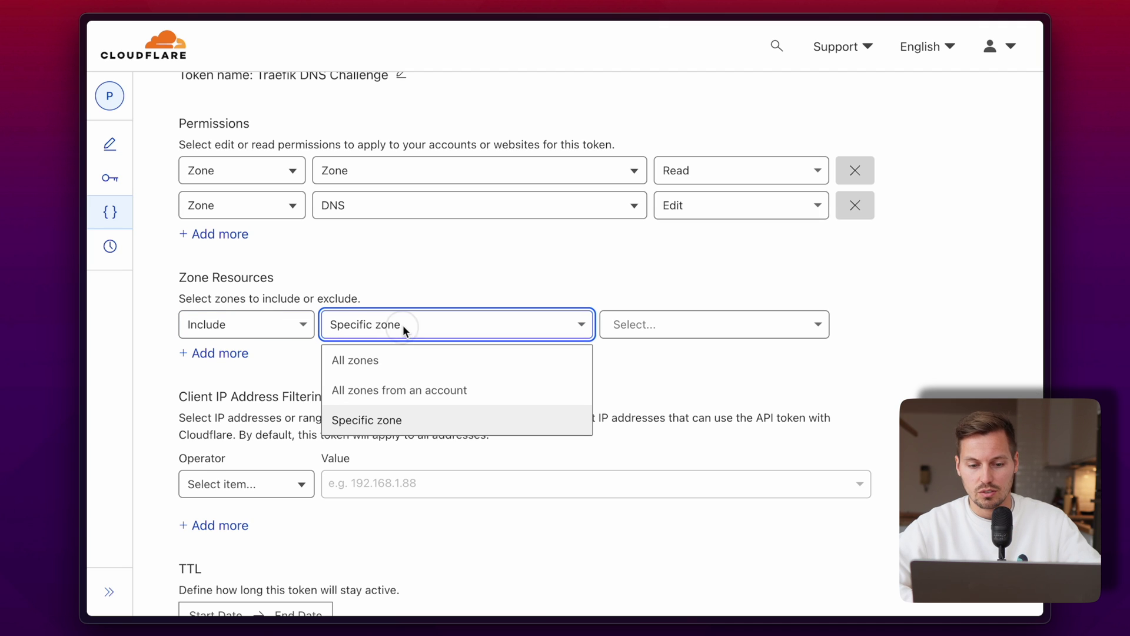
pyautogui.click(414, 383)
pyautogui.click(461, 329)
pyautogui.click(441, 360)
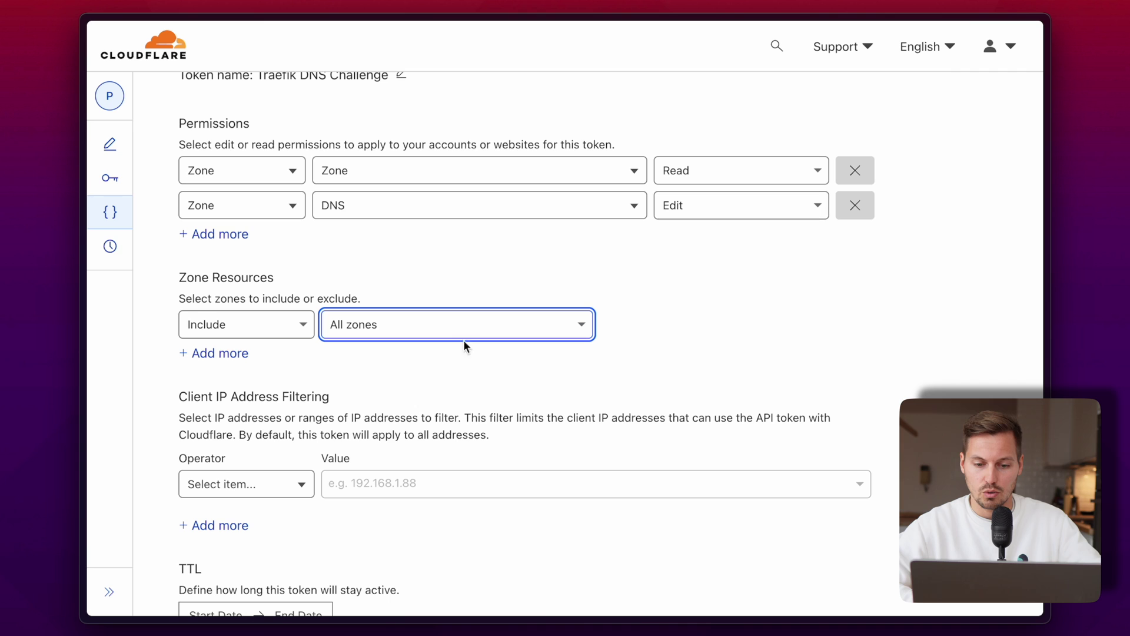
# Restrict the custom token's zone resources to the specific zone techwithmarco.com
pyautogui.click(493, 321)
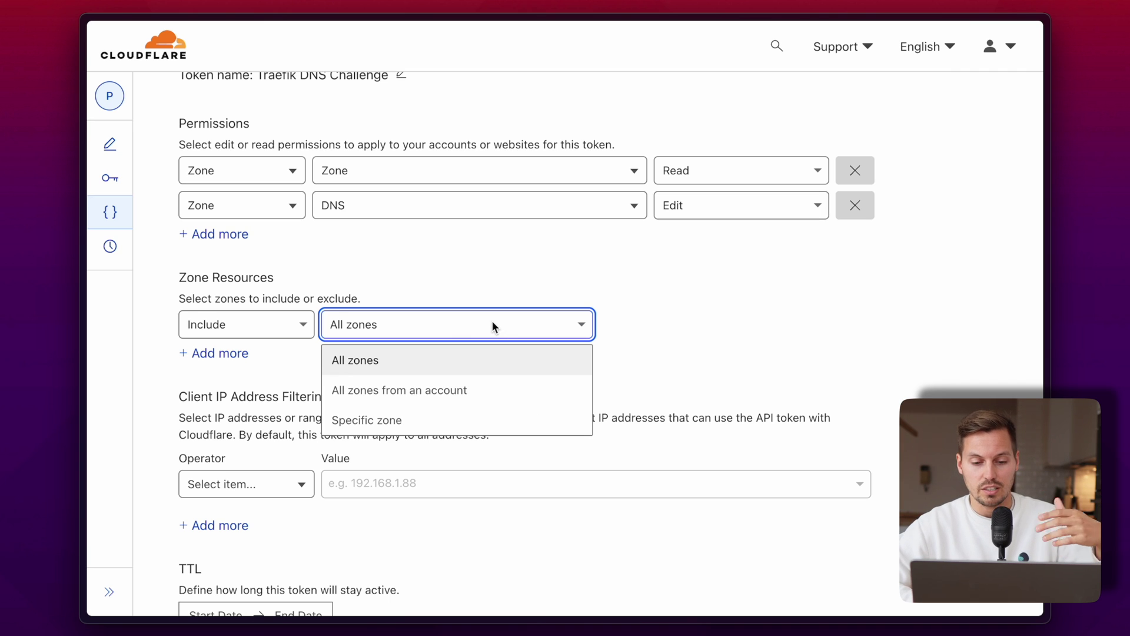
pyautogui.click(460, 420)
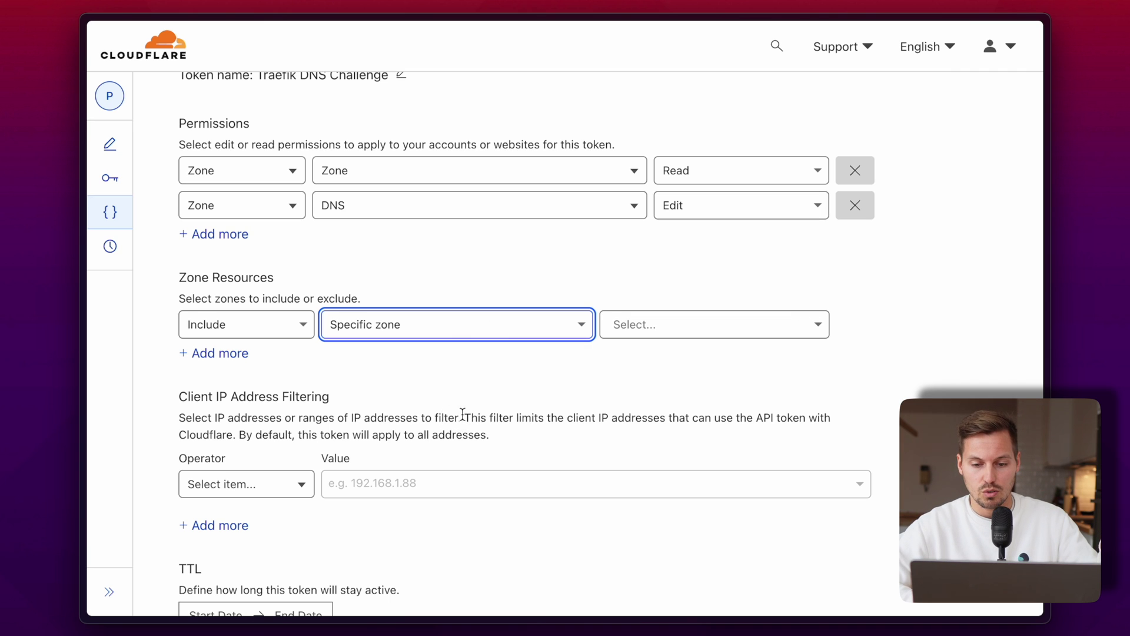
pyautogui.click(814, 331)
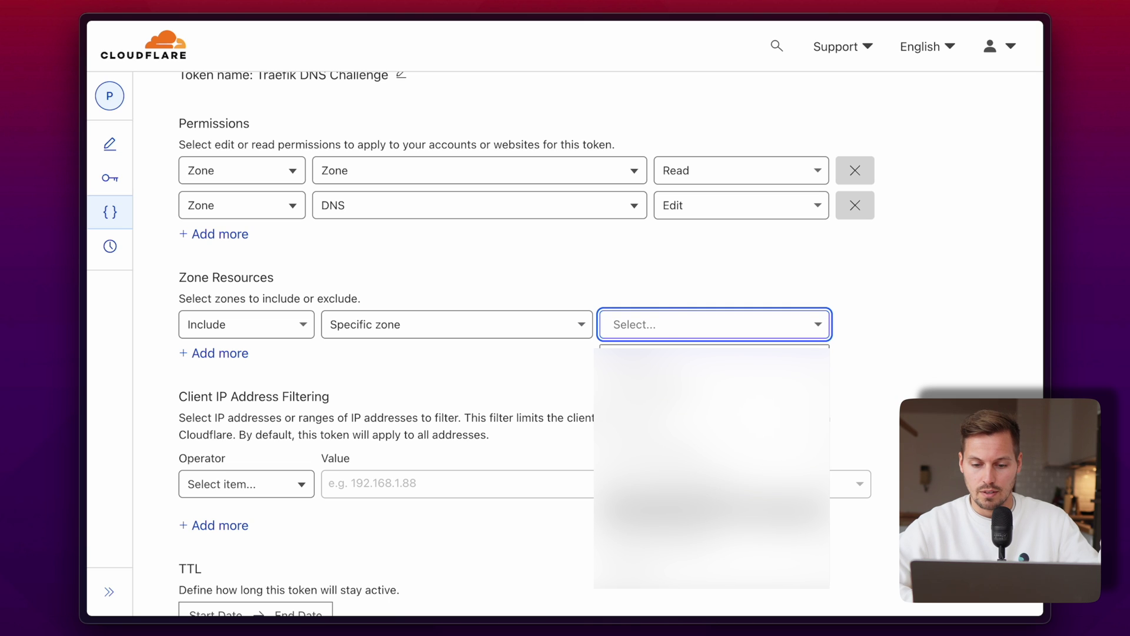
pyautogui.click(783, 511)
pyautogui.click(164, 421)
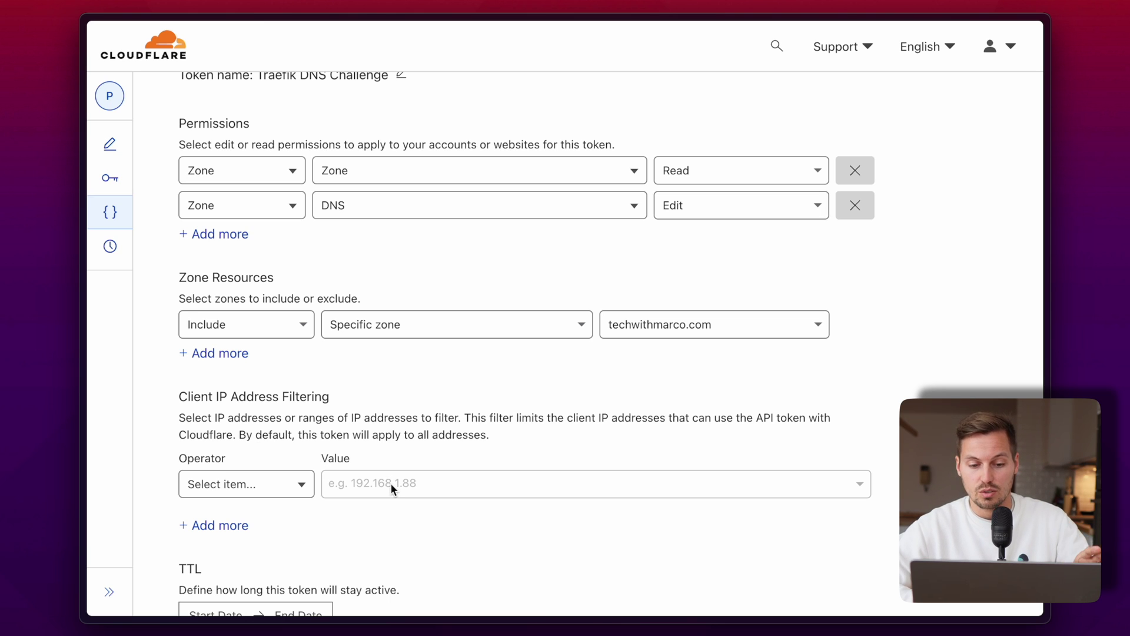
pyautogui.scroll(-1, 395, 486)
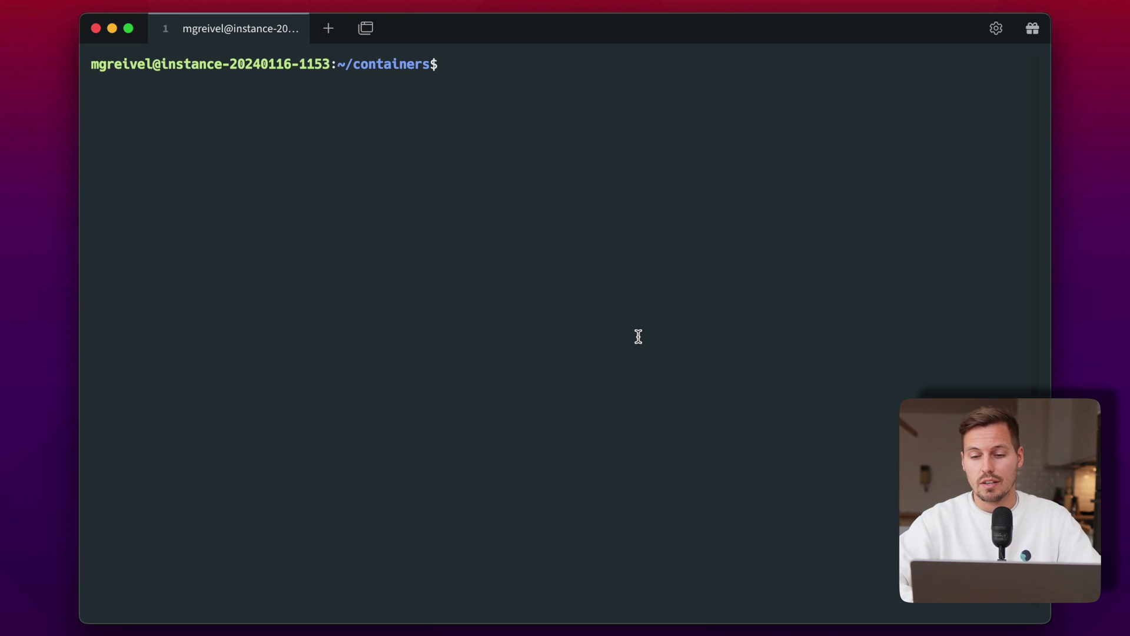
# List the detailed contents of the server's containers directory and its secrets subfolder, including hidden entries
pyautogui.write('ls -la')
pyautogui.press('Return')
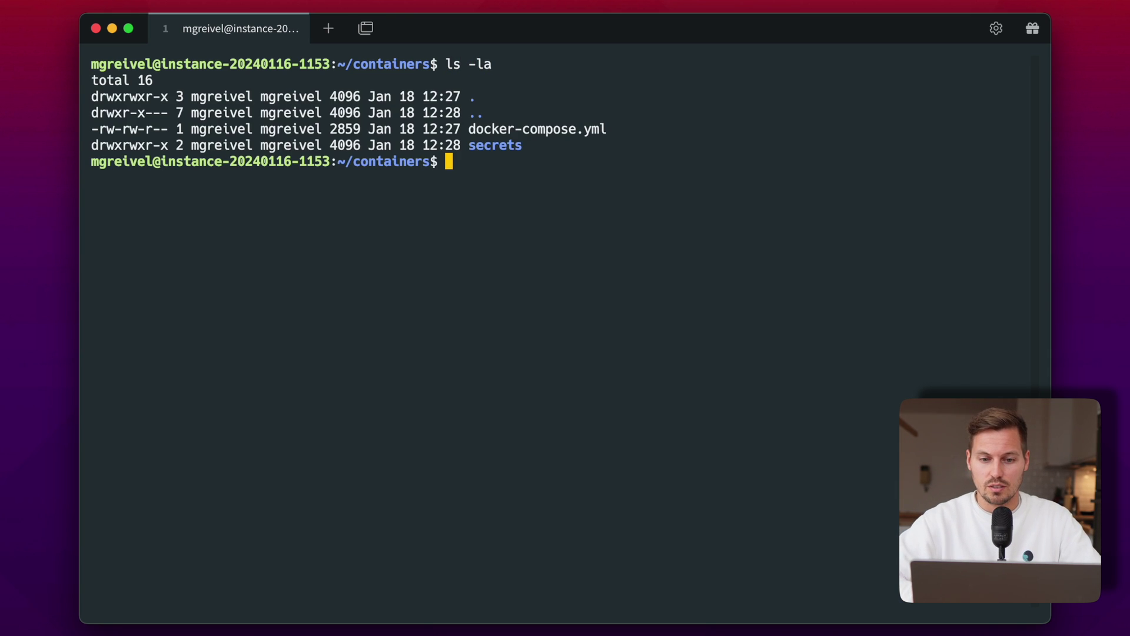
pyautogui.moveTo(468, 130); pyautogui.dragTo(623, 127)
pyautogui.click(628, 129)
pyautogui.write('ls -la secrets/')
pyautogui.press('Return')
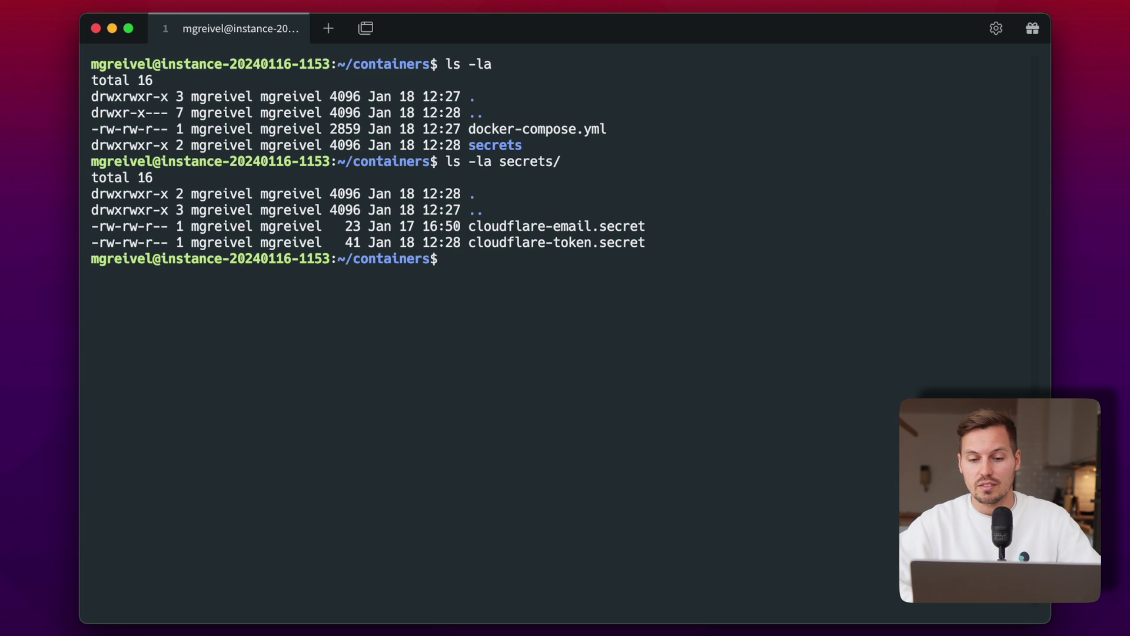
# Clear the terminal and start the compose stack in detached mode with docker compose up -d
pyautogui.write('clear')
pyautogui.press('Return')
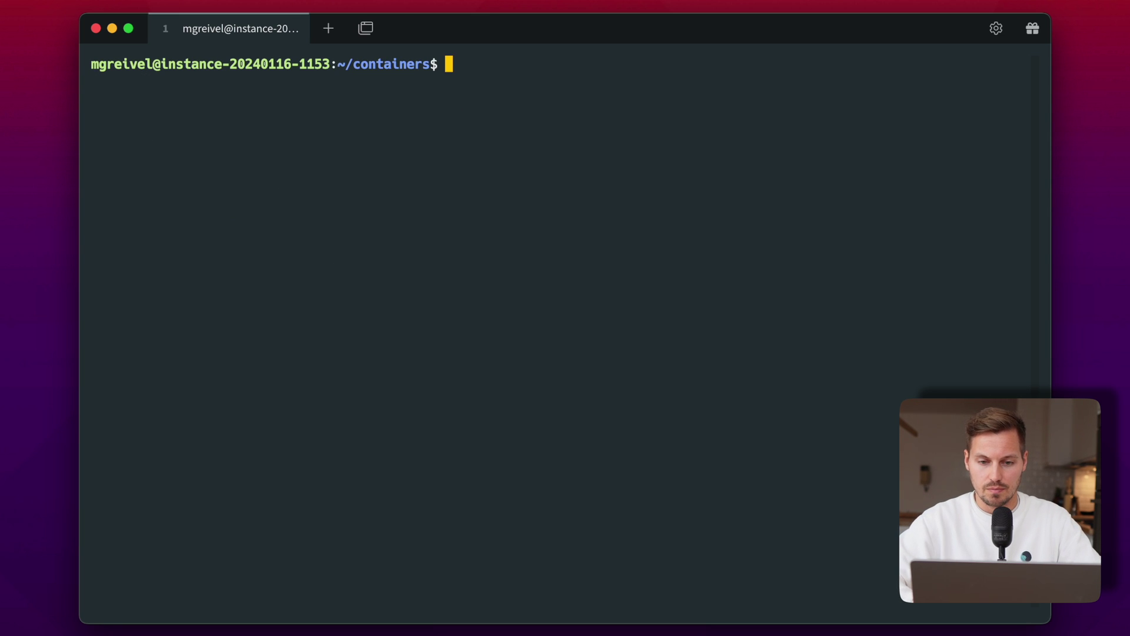
pyautogui.write('docker compose up -d')
pyautogui.press('Return')
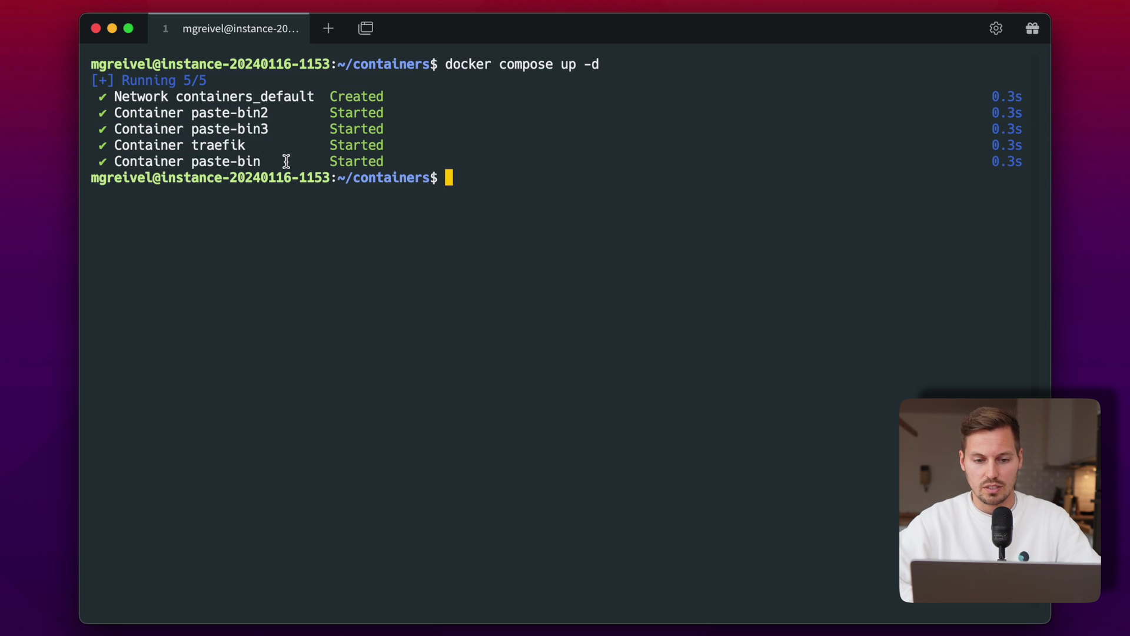
# In the code editor, examine the Host rules of the paste-bin, paste-bin2 and paste-bin3 services in docker-compose.yml
pyautogui.press('super+Tab')
pyautogui.click(300, 125)
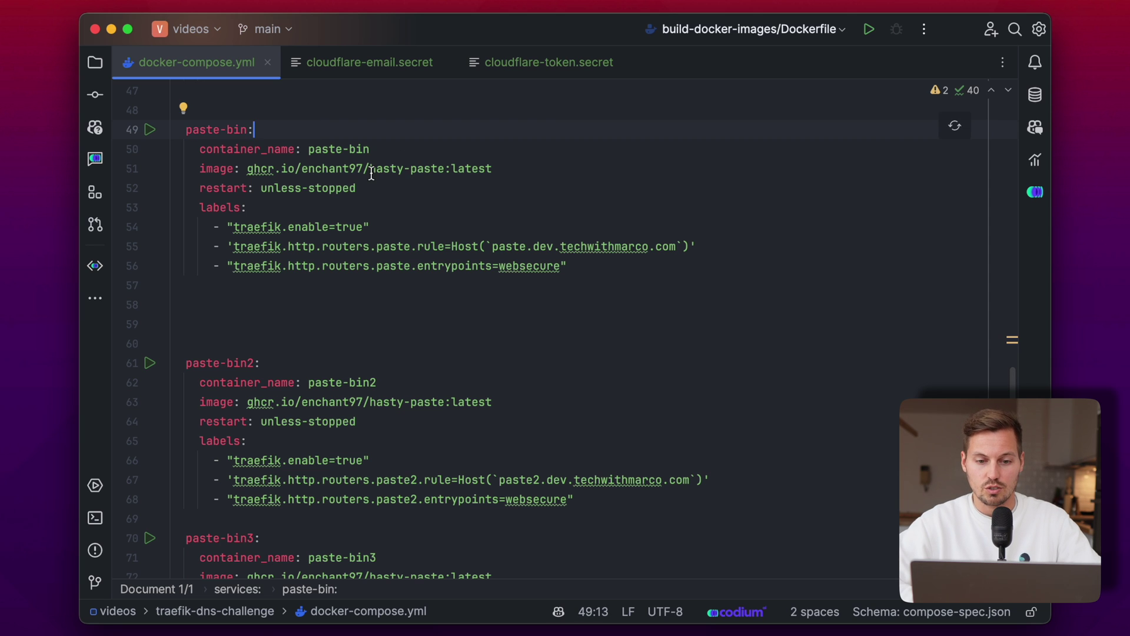
pyautogui.click(538, 222)
pyautogui.click(458, 205)
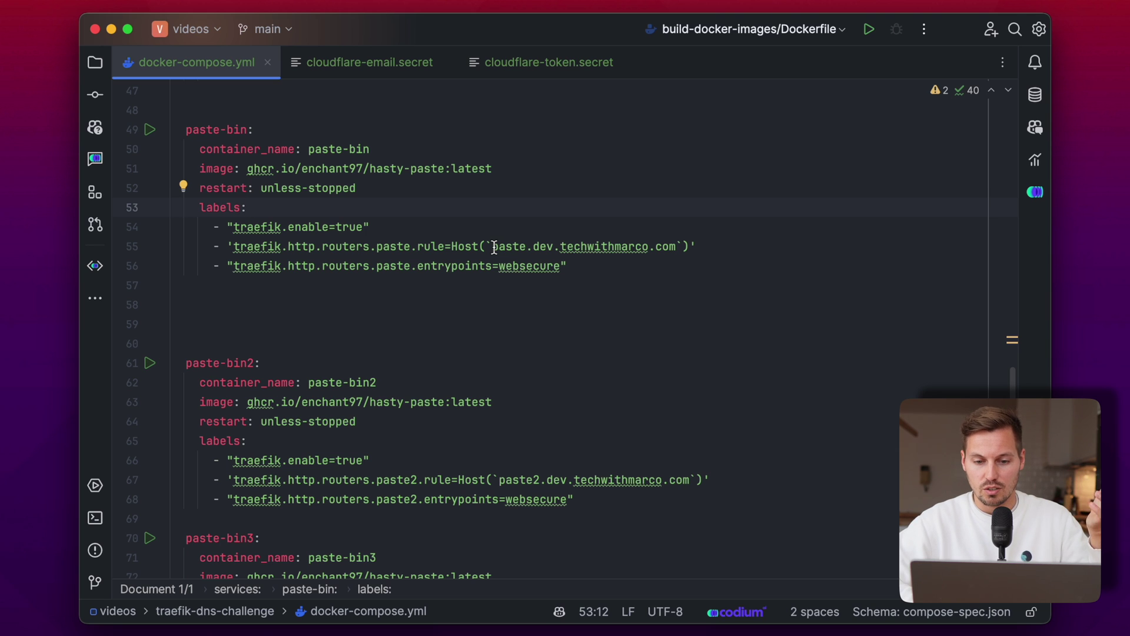
pyautogui.click(771, 245)
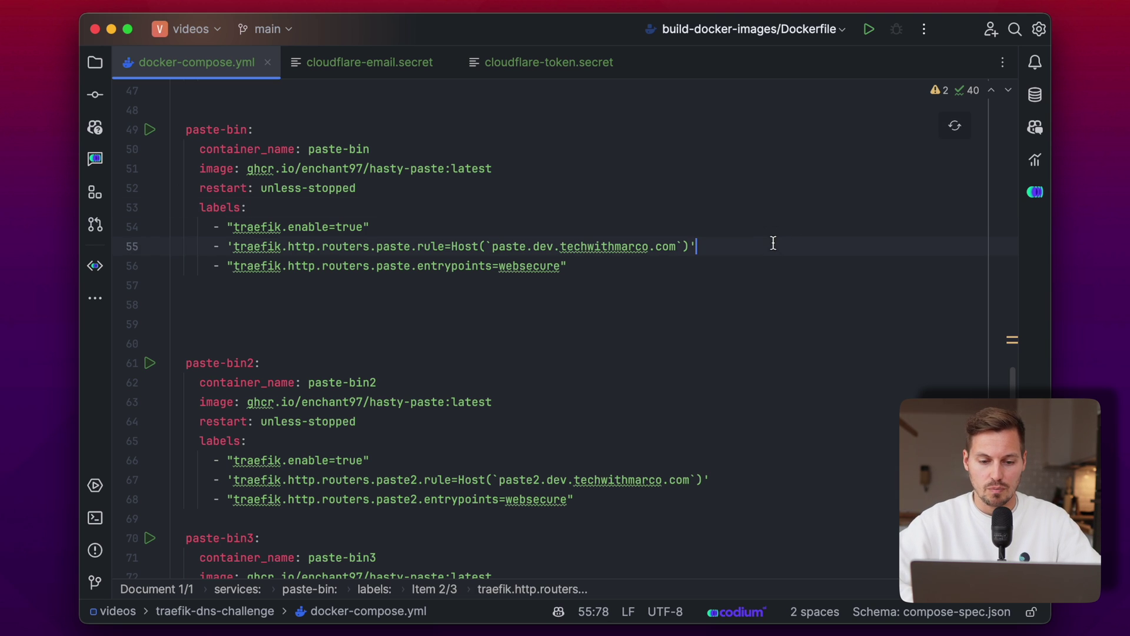
pyautogui.scroll(-2, 641, 225)
pyautogui.click(487, 413)
pyautogui.click(545, 438)
pyautogui.scroll(-3, 605, 306)
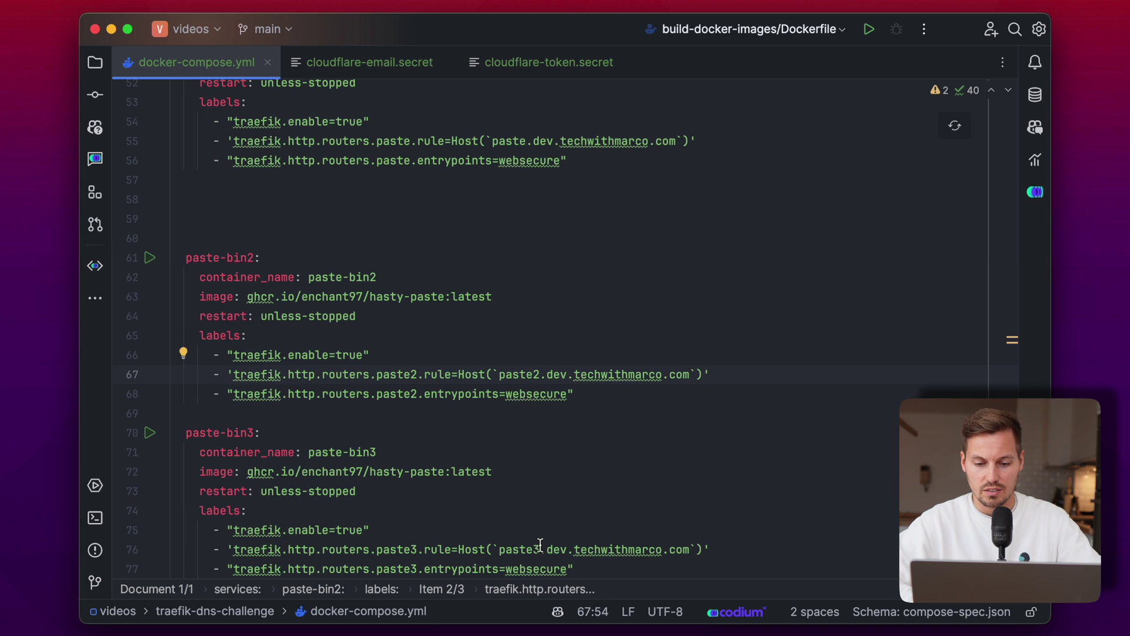
pyautogui.click(539, 547)
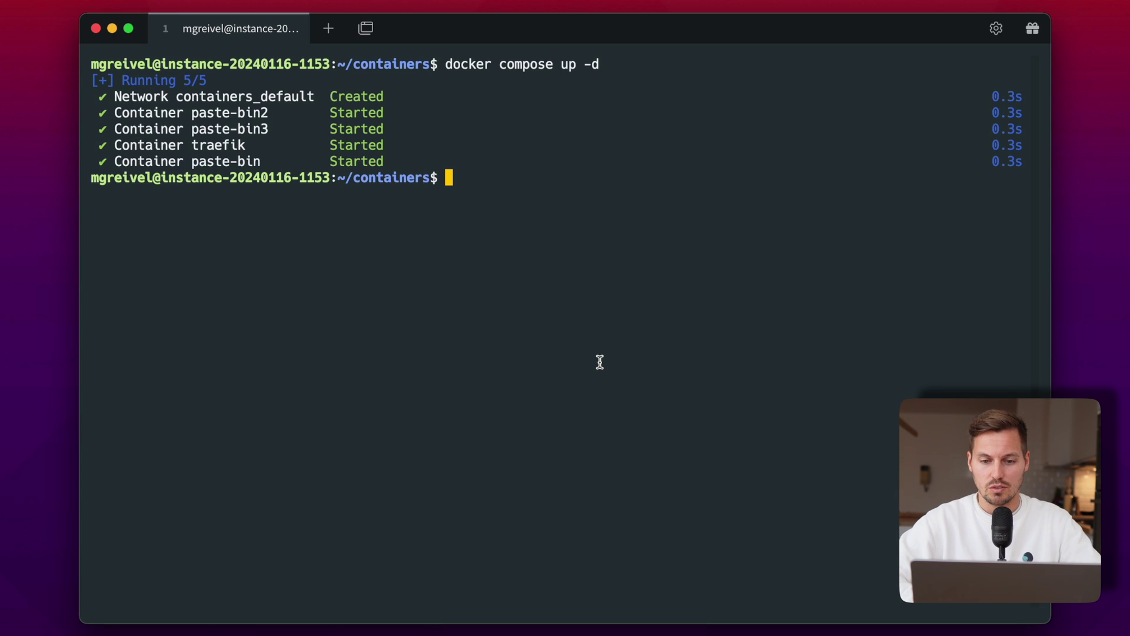
# In the server terminal, list the running containers with docker ps
pyautogui.write('docker ps')
pyautogui.press('Return')
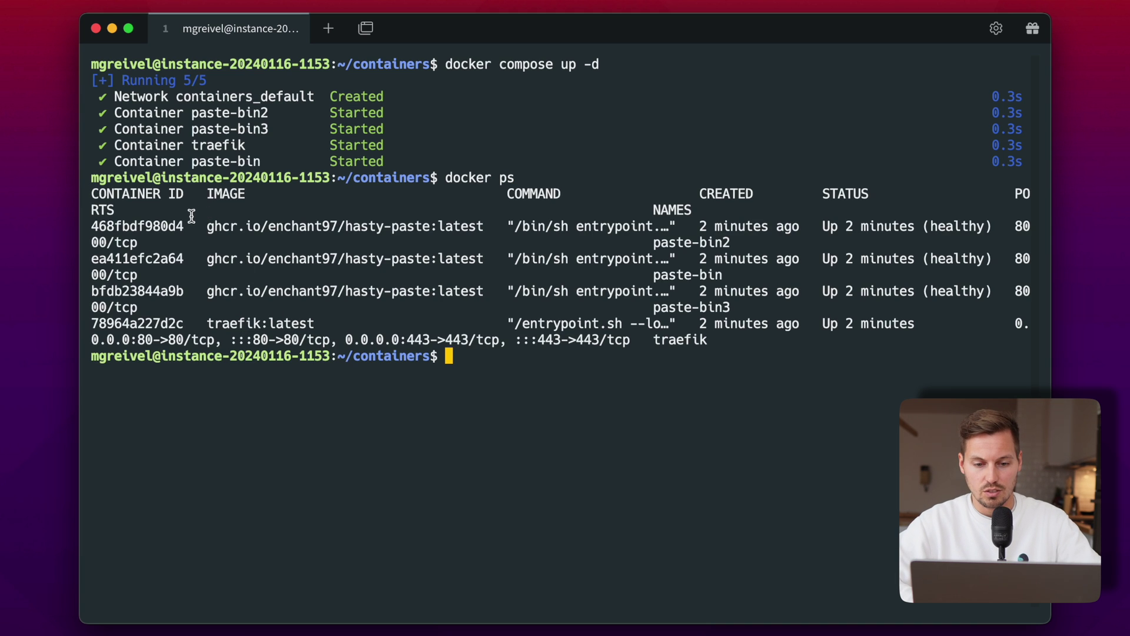
# In the Hasty Paste web app, create a new paste with the text "Hey this is my log"
pyautogui.press('super+Tab')
pyautogui.click(1037, 40)
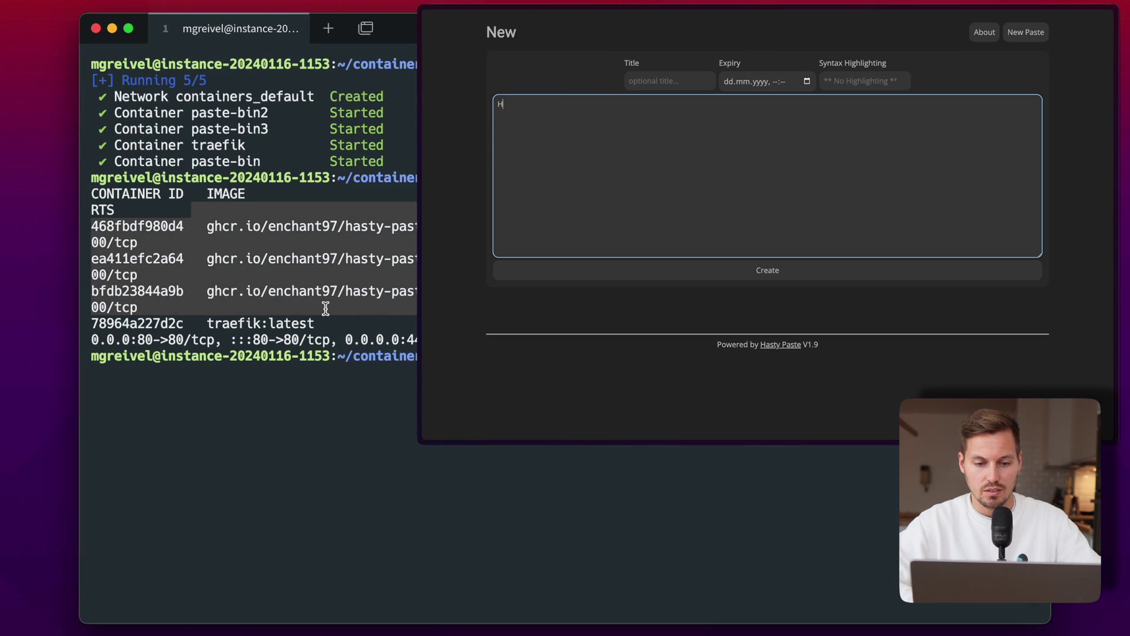
pyautogui.write('Hey this is my log')
pyautogui.press('Return')
pyautogui.click(787, 272)
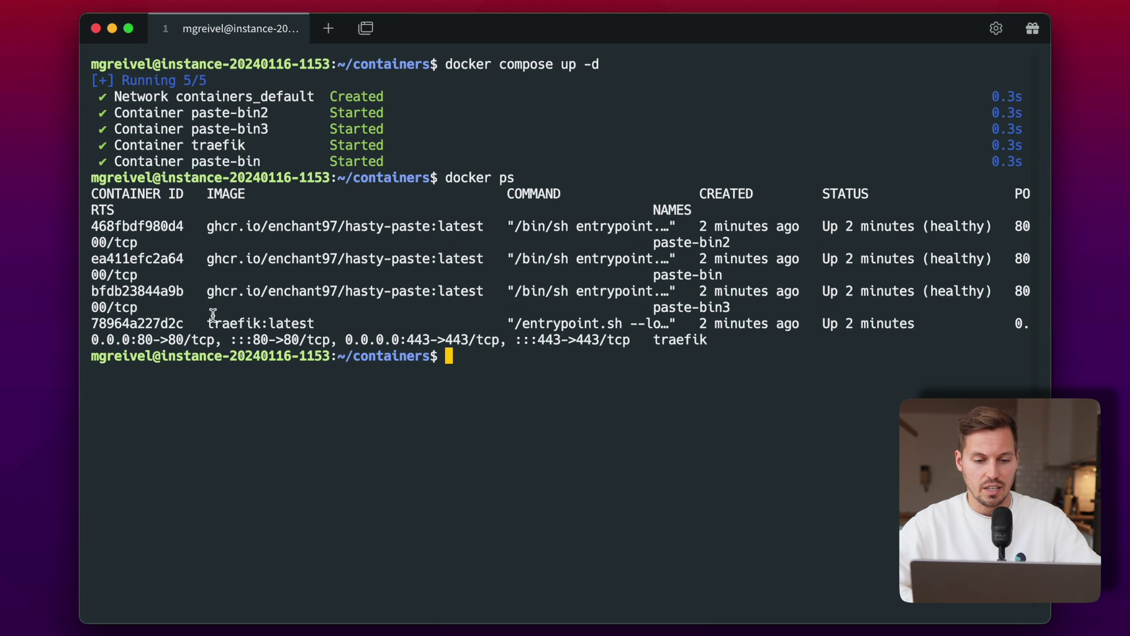
# Back in the server terminal, print the Traefik container's logs with docker logs traefik
pyautogui.moveTo(200, 323); pyautogui.dragTo(376, 312)
pyautogui.click(406, 323)
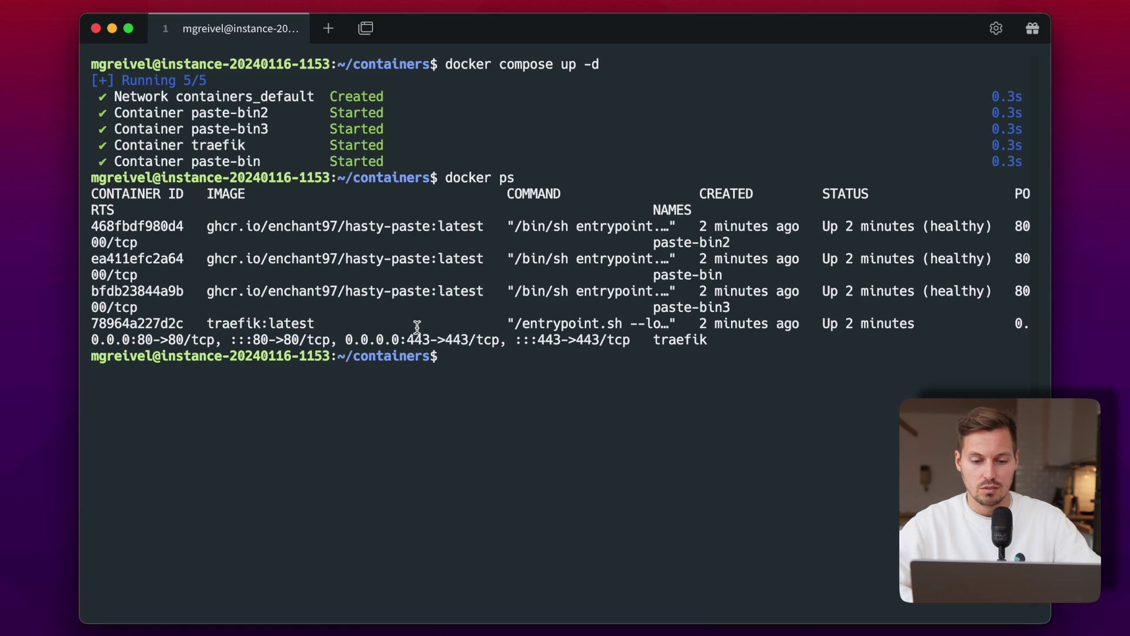
pyautogui.write('docker log')
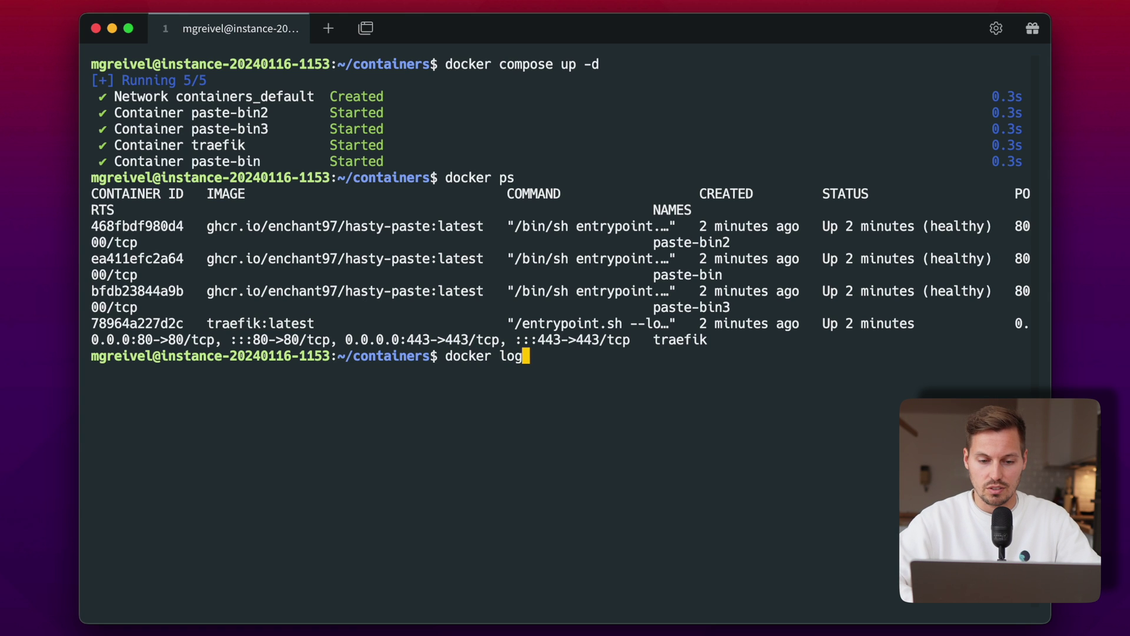
pyautogui.write('s traefik')
pyautogui.press('Return')
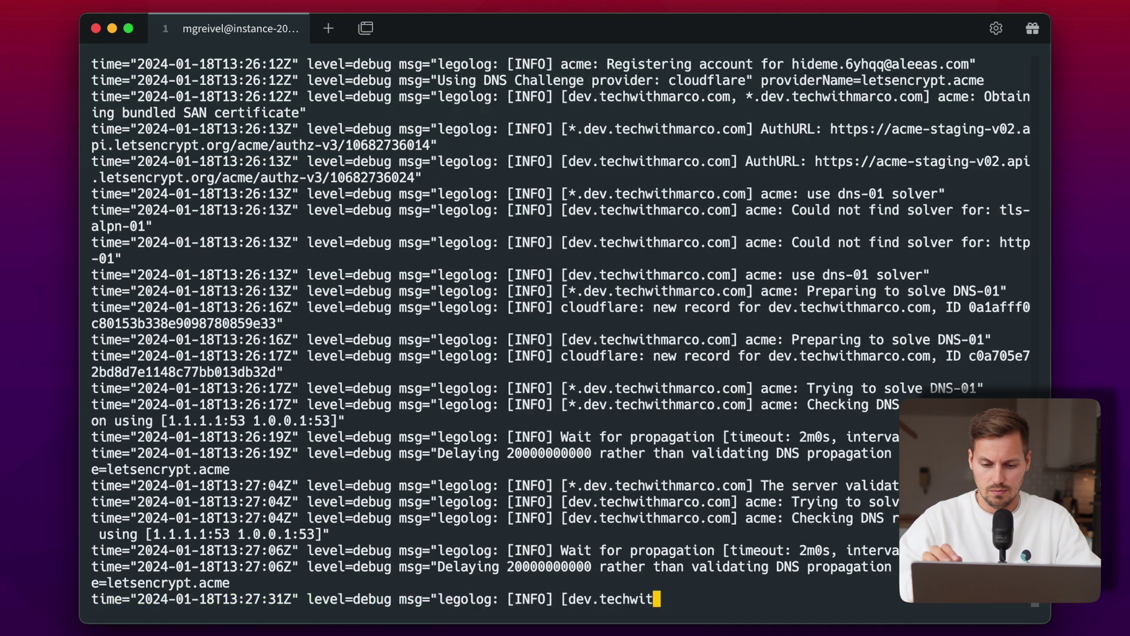
# Examine the Traefik log entries on the Cloudflare DNS-01 challenge, record creation and server validation for the wildcard domain
pyautogui.scroll(4, 748, 412)
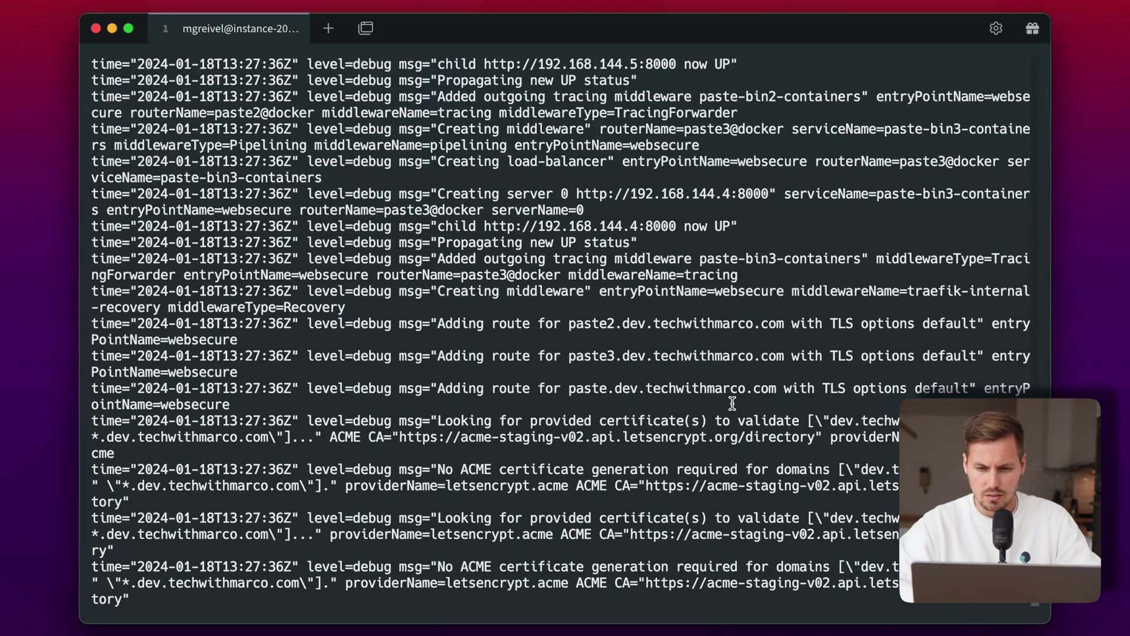
pyautogui.scroll(5, 732, 403)
pyautogui.scroll(12, 732, 403)
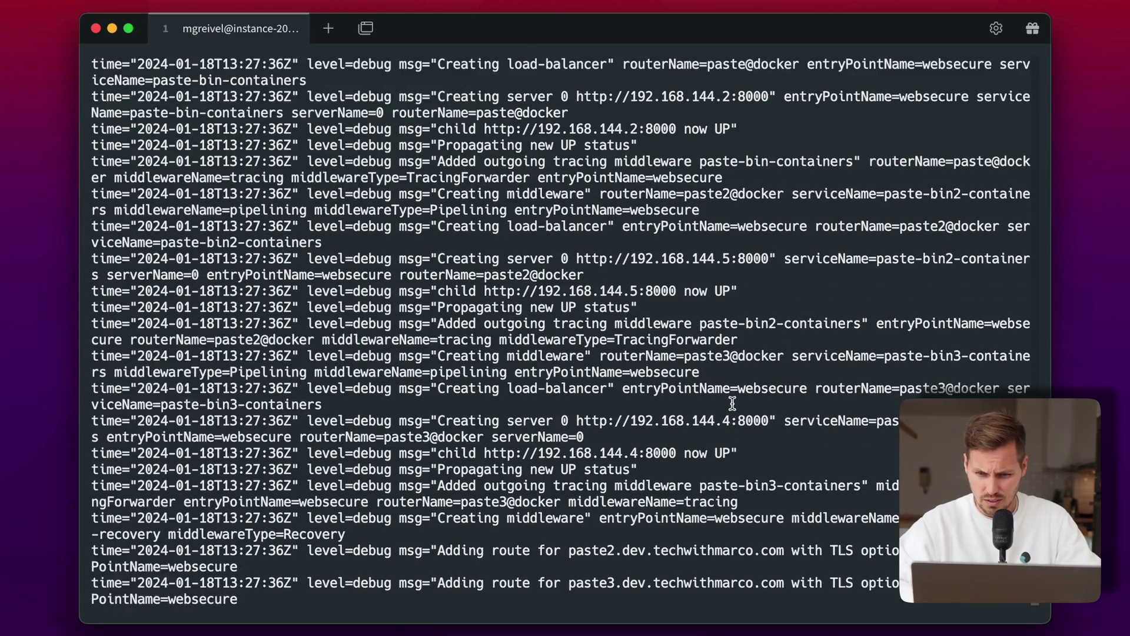
pyautogui.scroll(5, 732, 403)
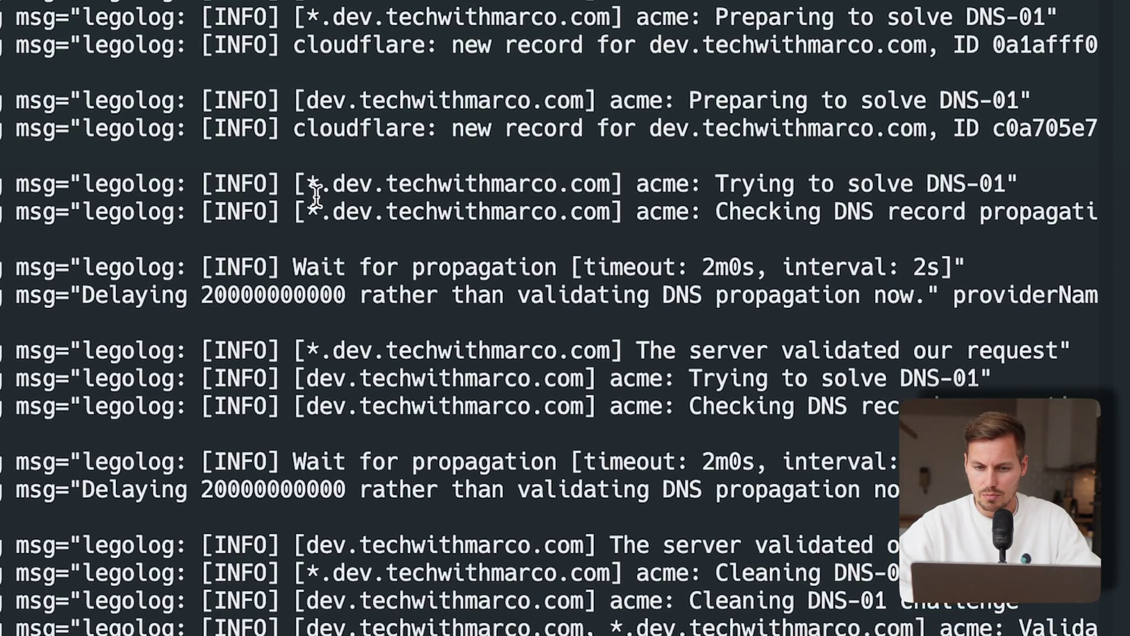
pyautogui.scroll(2, 316, 194)
pyautogui.moveTo(294, 239); pyautogui.dragTo(924, 250)
pyautogui.click(924, 250)
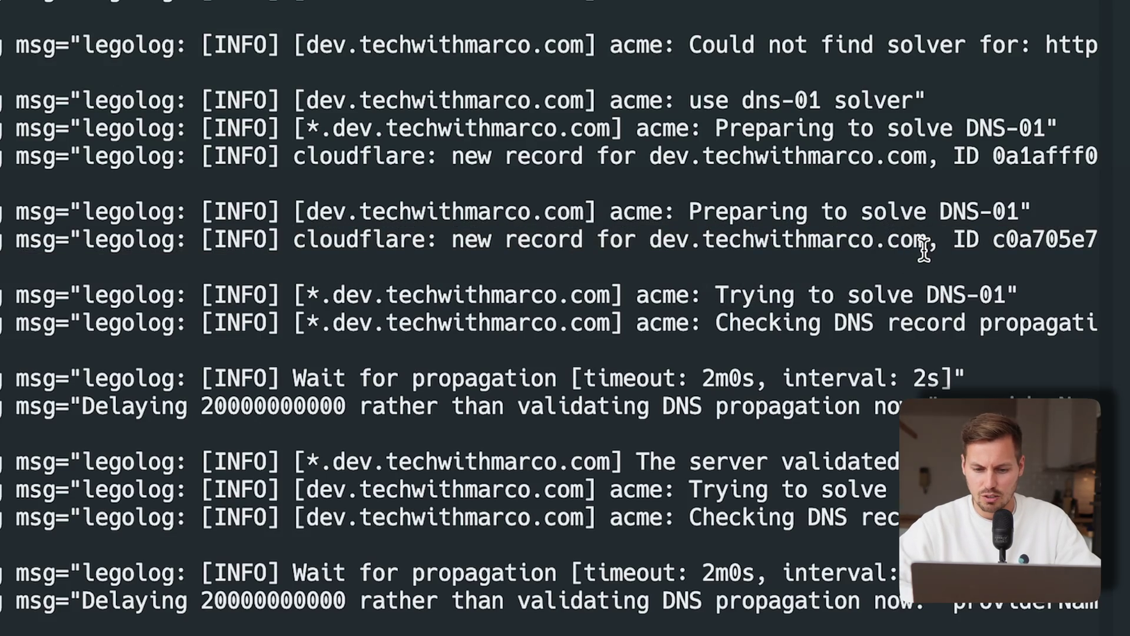
pyautogui.scroll(-5, 925, 241)
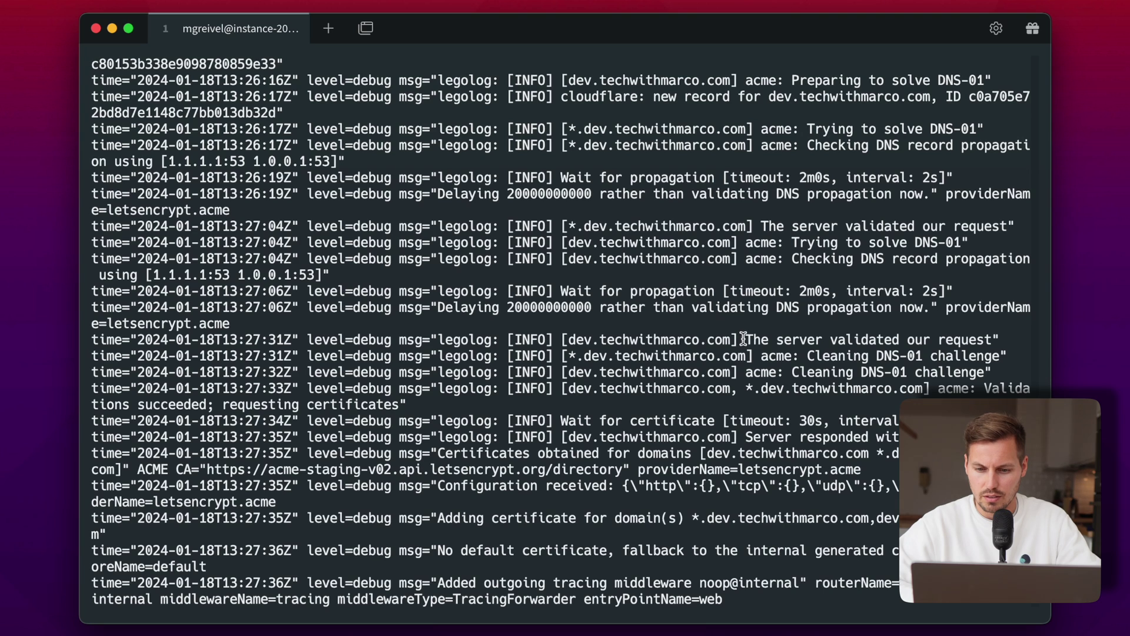
pyautogui.moveTo(744, 339); pyautogui.dragTo(998, 338)
pyautogui.click(1010, 336)
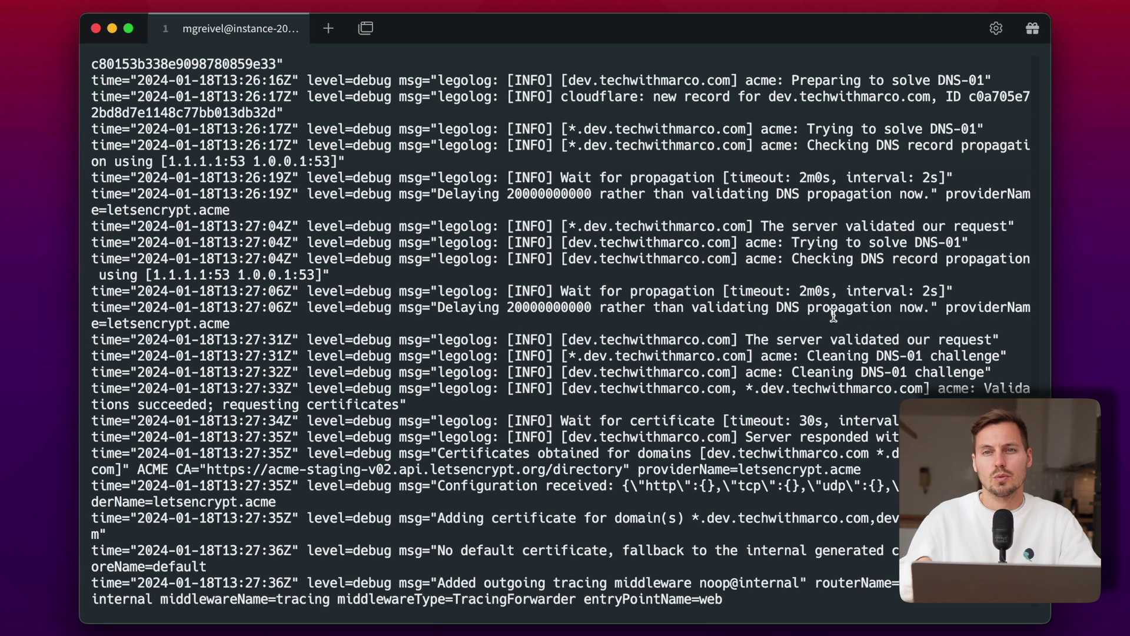
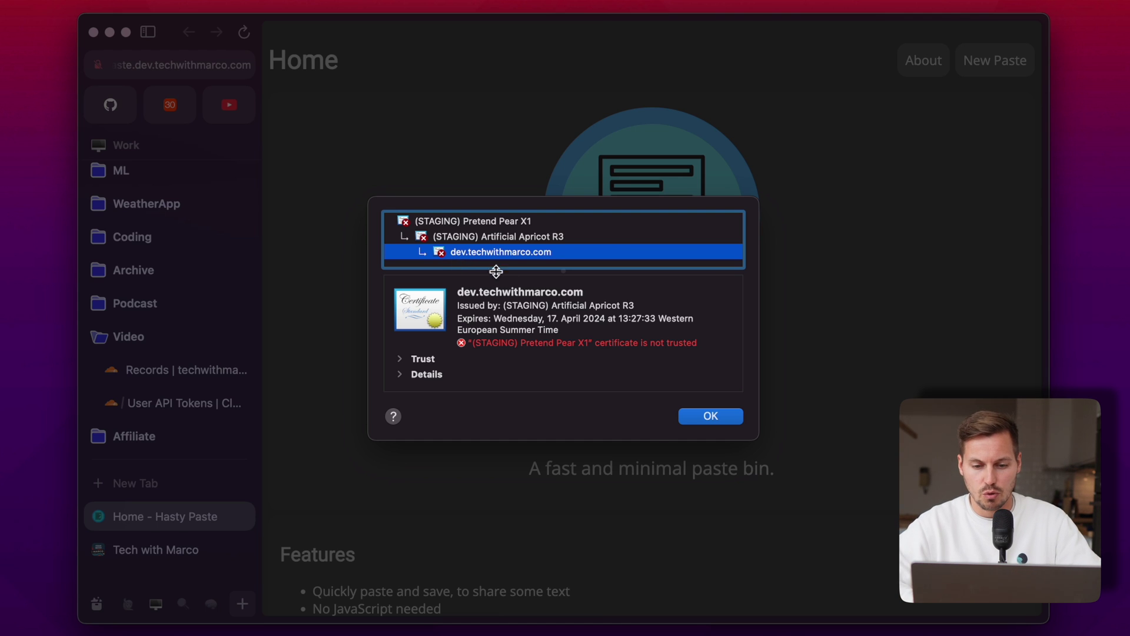
# Close the certificate details and turn on Developer Mode for paste.dev.techwithmarco.com in the browser
pyautogui.click(710, 415)
pyautogui.click(240, 65)
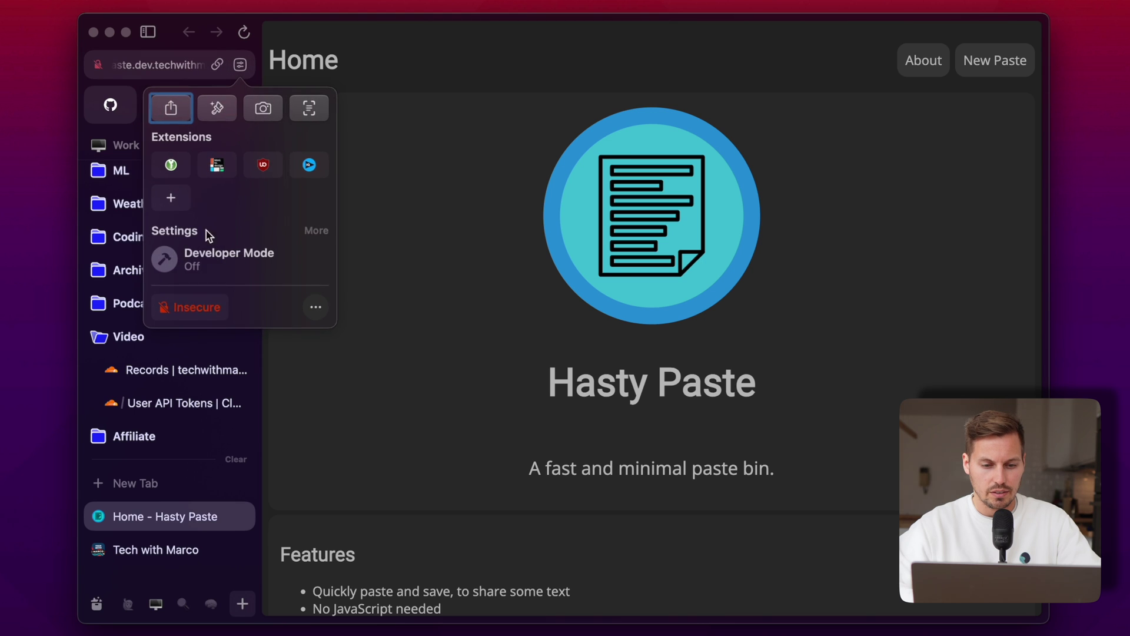
pyautogui.click(177, 264)
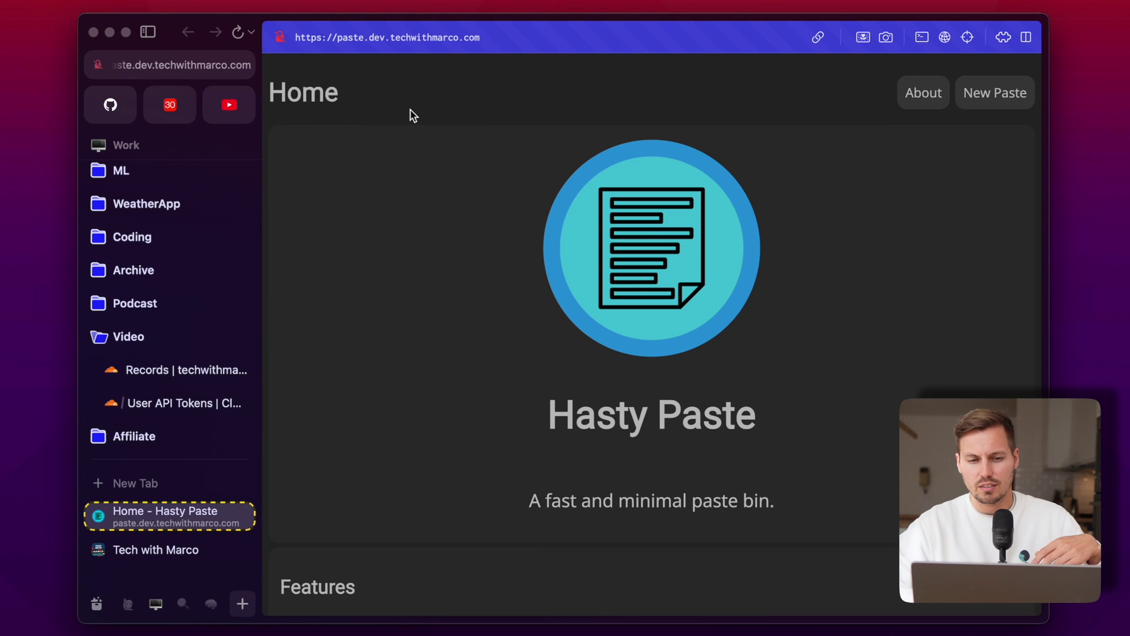
# Open paste2.dev.techwithmarco.com and proceed past the browser's certificate warning
pyautogui.press('super+l')
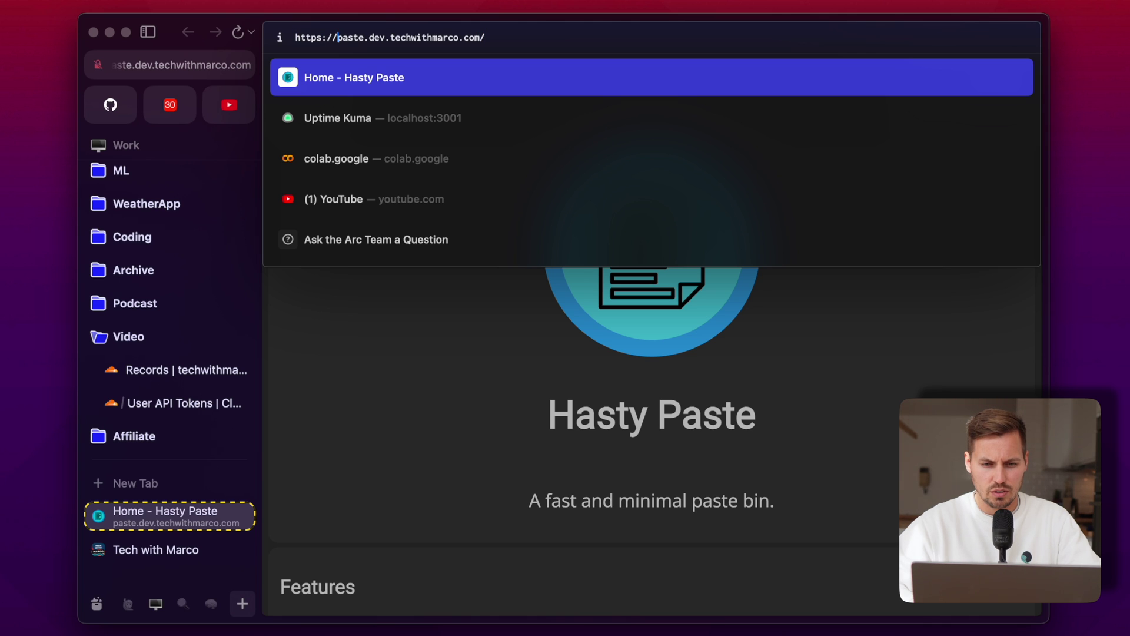
pyautogui.write('2')
pyautogui.press('Return')
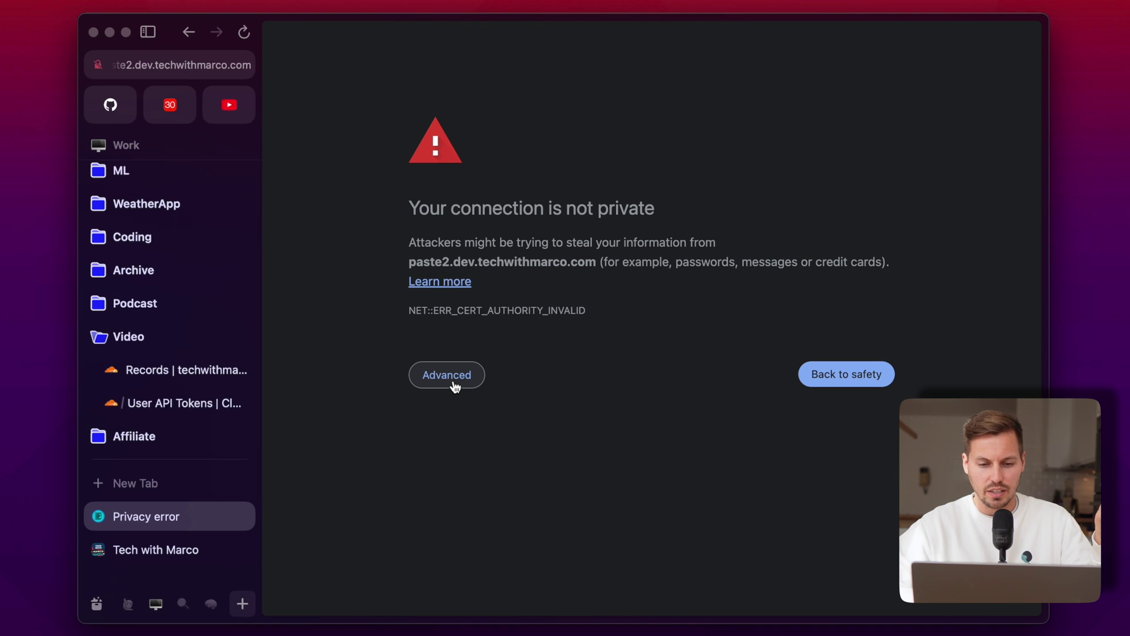
pyautogui.click(458, 379)
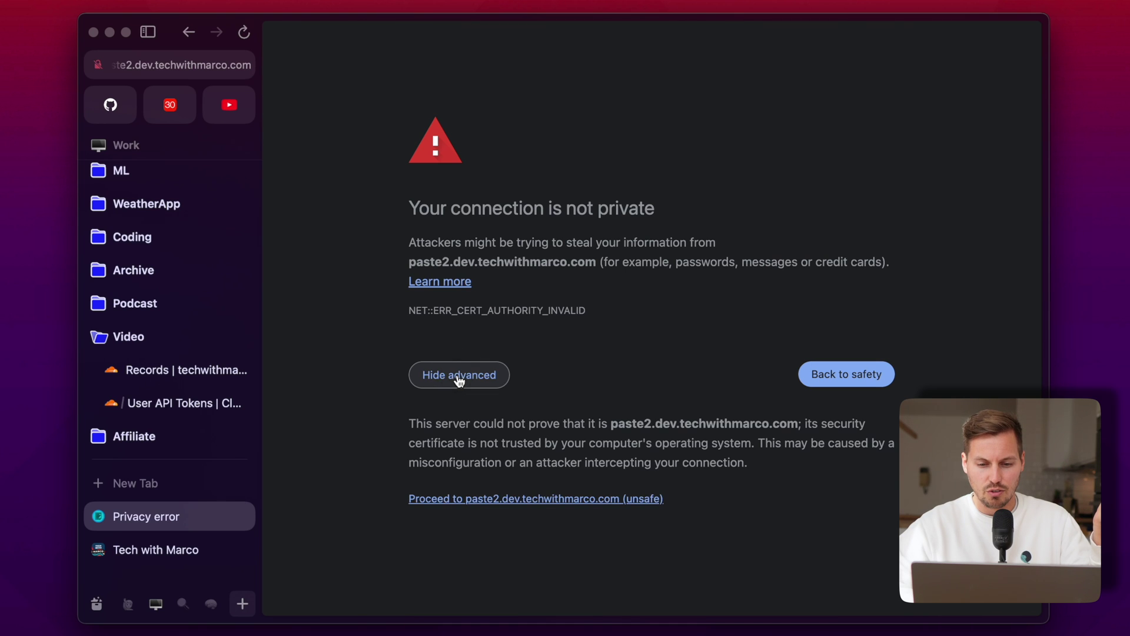
pyautogui.click(475, 499)
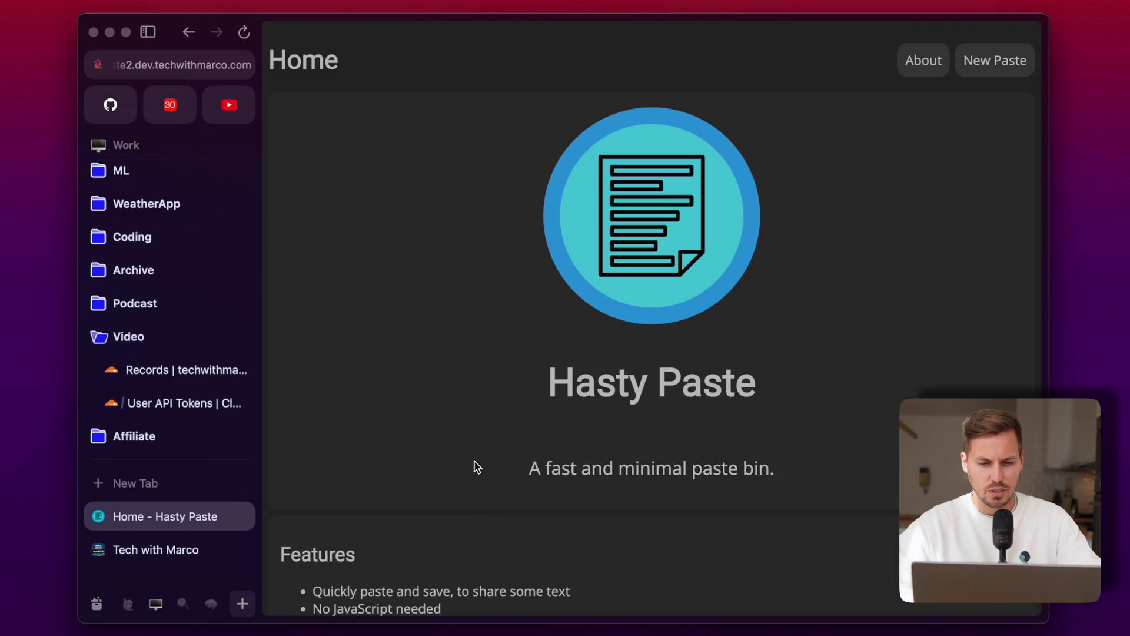
# View the certificate details of paste2.dev.techwithmarco.com and close them
pyautogui.click(240, 64)
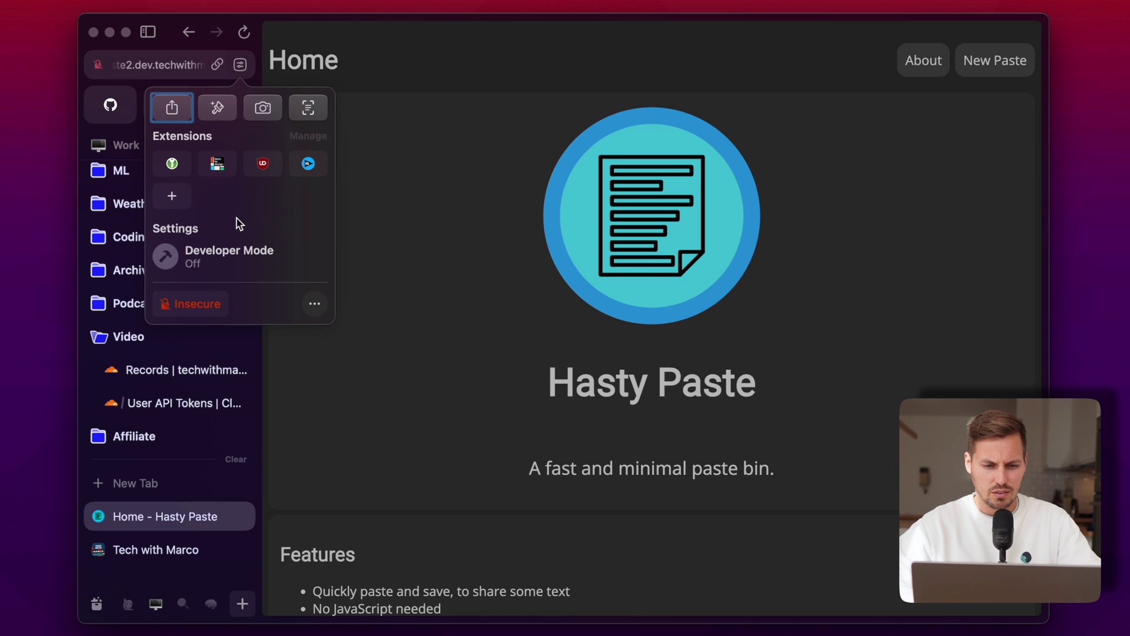
pyautogui.click(173, 310)
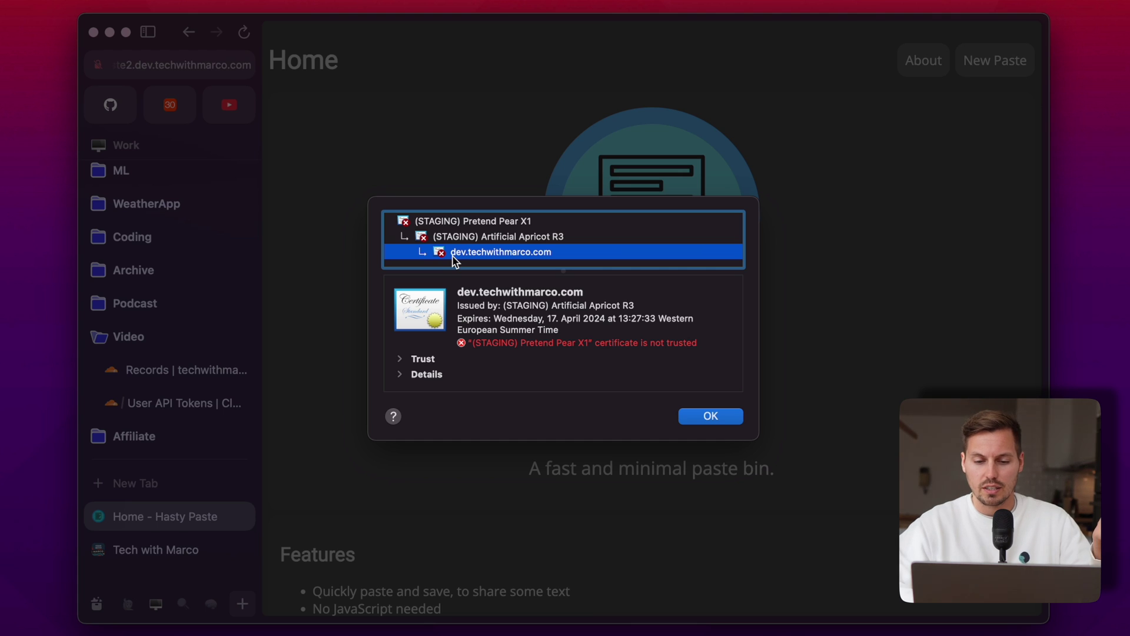
pyautogui.click(733, 423)
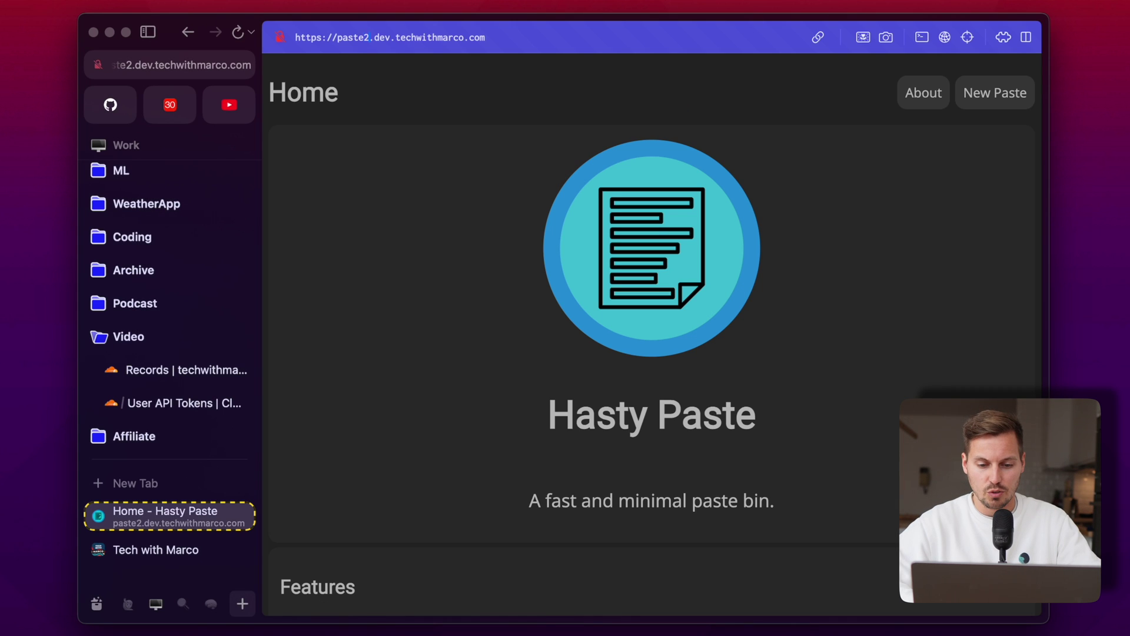
# Open paste3.dev.techwithmarco.com and proceed past the browser's certificate warning
pyautogui.press('BackSpace')
pyautogui.write('3')
pyautogui.press('Return')
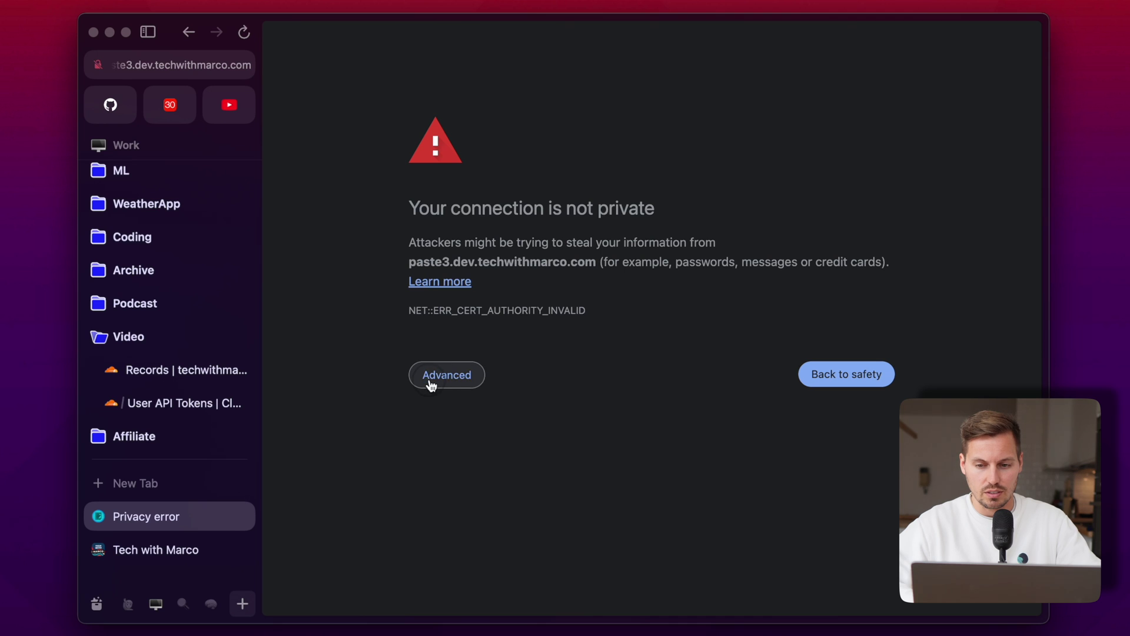
pyautogui.click(446, 377)
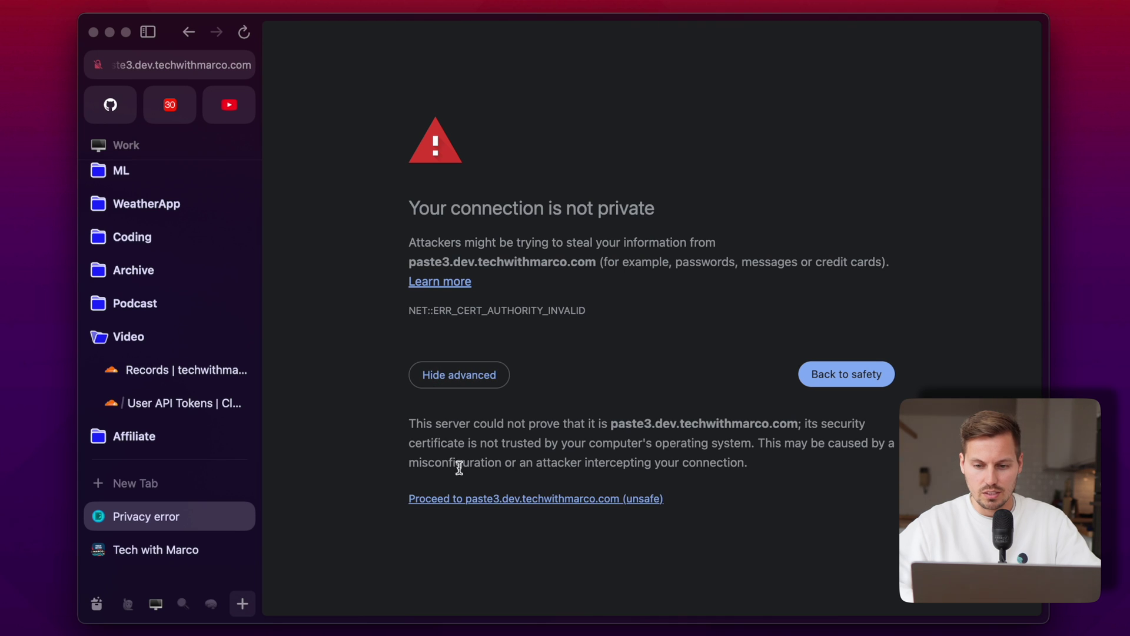
pyautogui.click(474, 500)
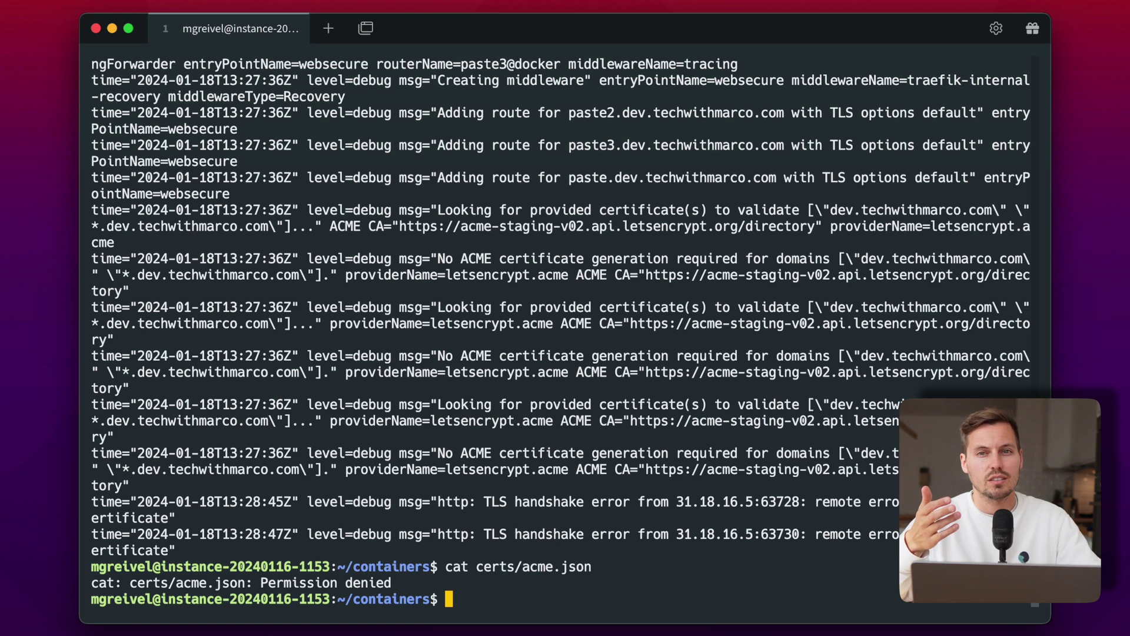
# In the server terminal, print the stored certificate file with sudo cat certs/acme.json
pyautogui.write('sudo cer')
pyautogui.press('BackSpace')
pyautogui.press('BackSpace')
pyautogui.write('at certs/acme.json')
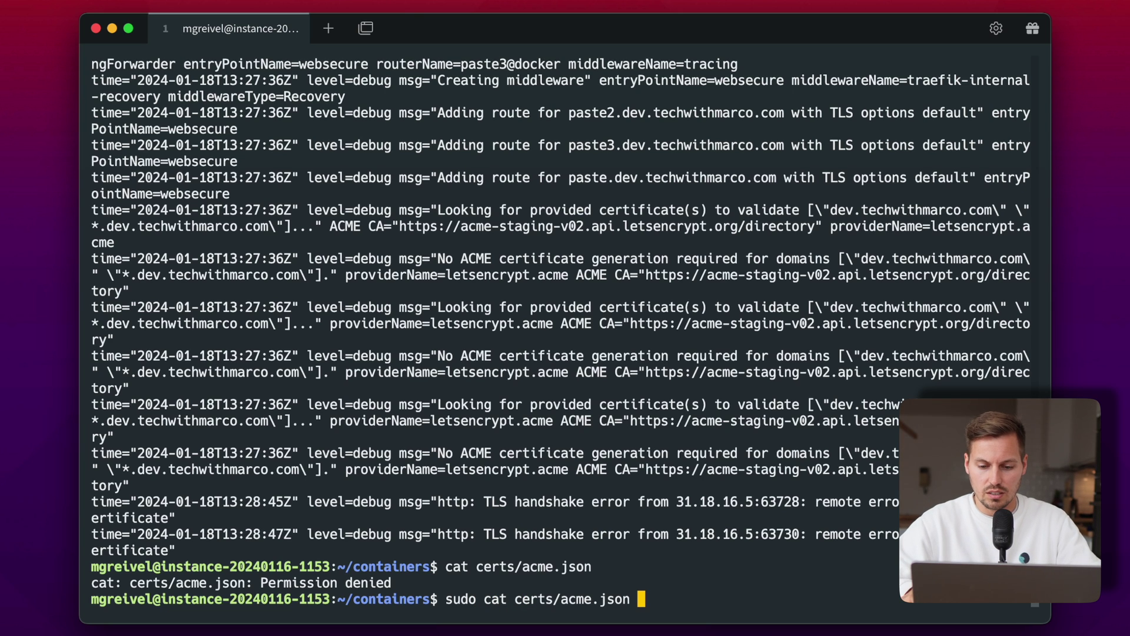
pyautogui.press('Return')
# Examine the Certificates section of the acme.json output, checking the main domain and the wildcard sans entry
pyautogui.scroll(15, 453, 528)
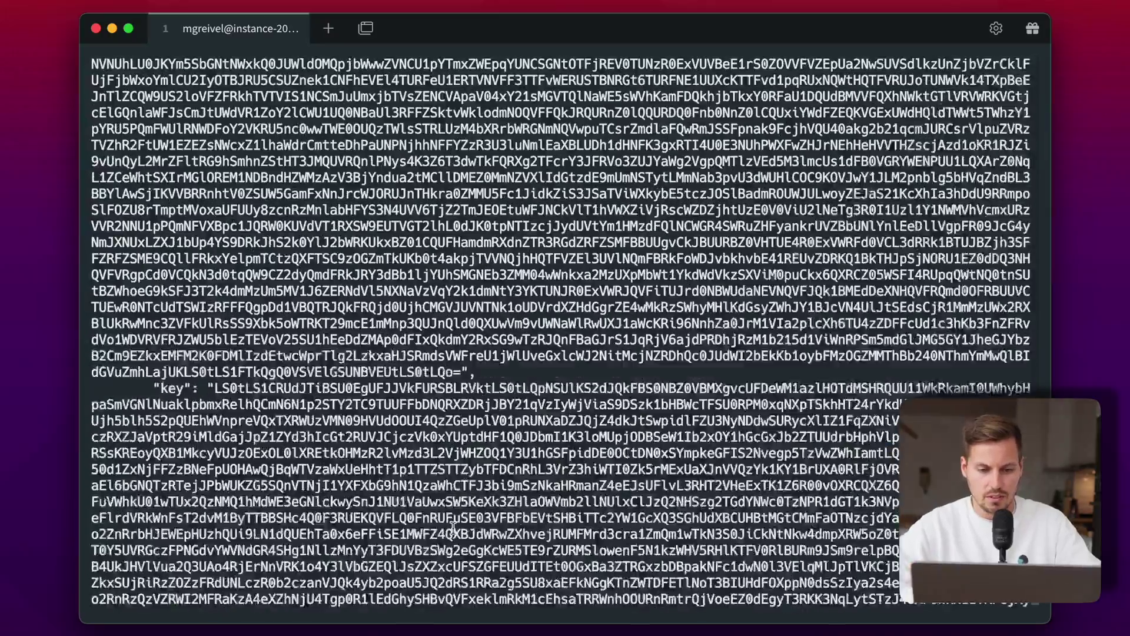
pyautogui.scroll(8, 452, 528)
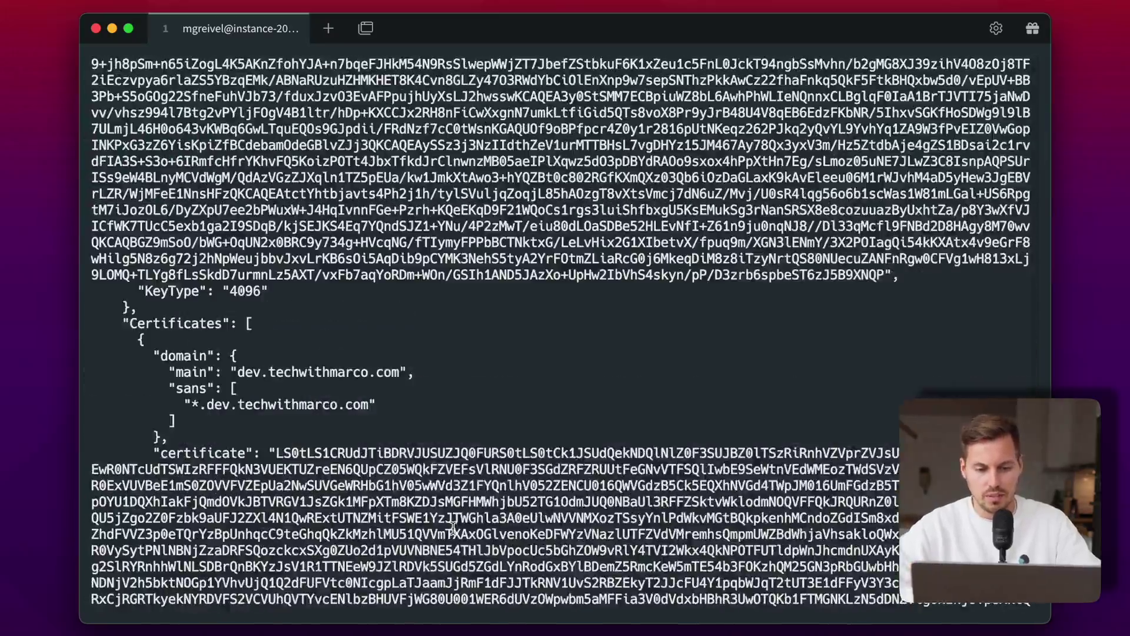
pyautogui.moveTo(153, 355); pyautogui.dragTo(415, 375)
pyautogui.click(415, 377)
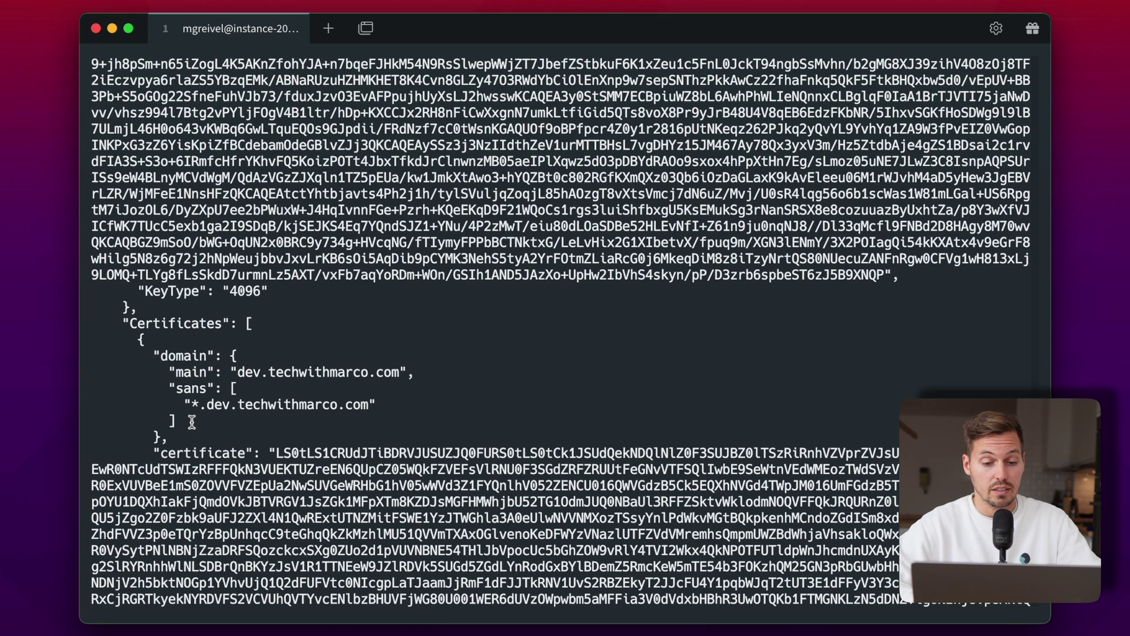
pyautogui.moveTo(188, 406); pyautogui.dragTo(352, 421)
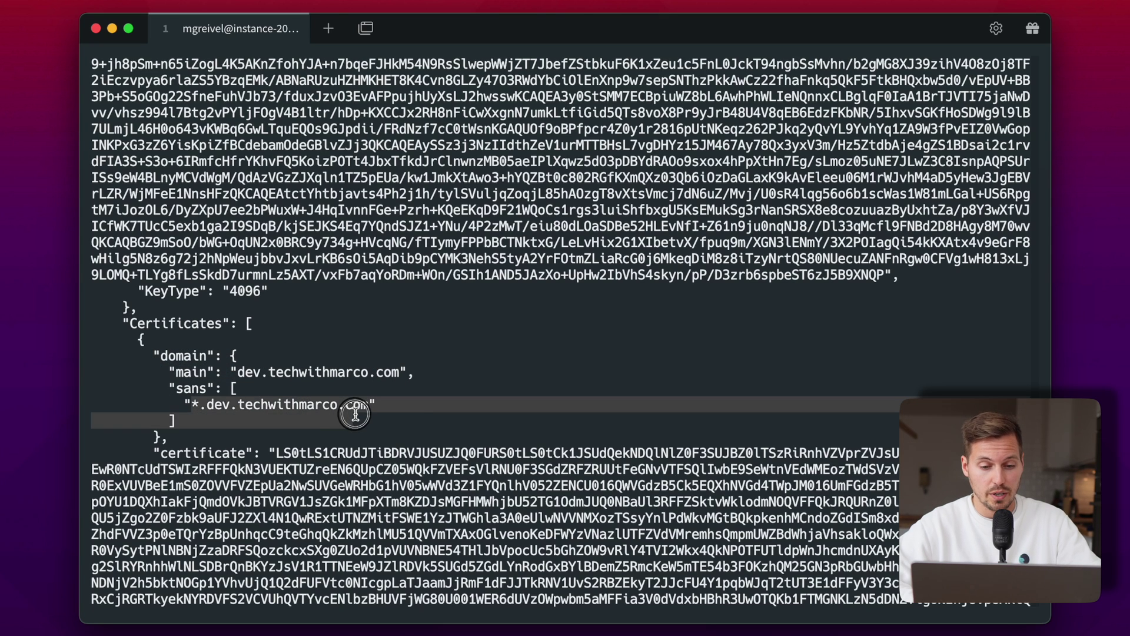
pyautogui.click(413, 417)
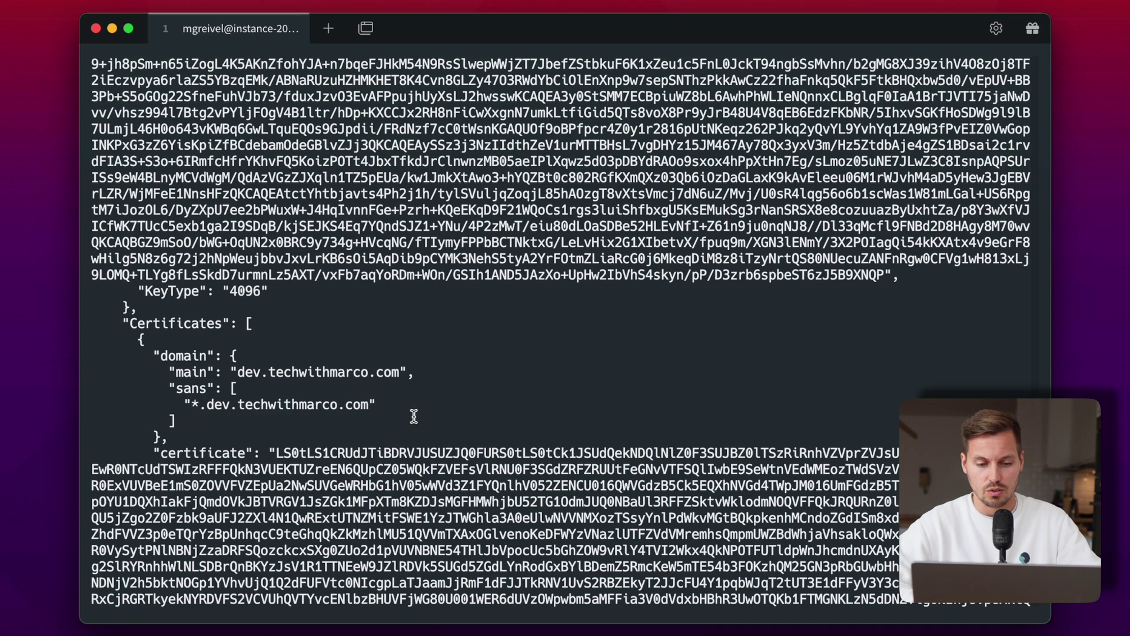
pyautogui.scroll(-10, 413, 402)
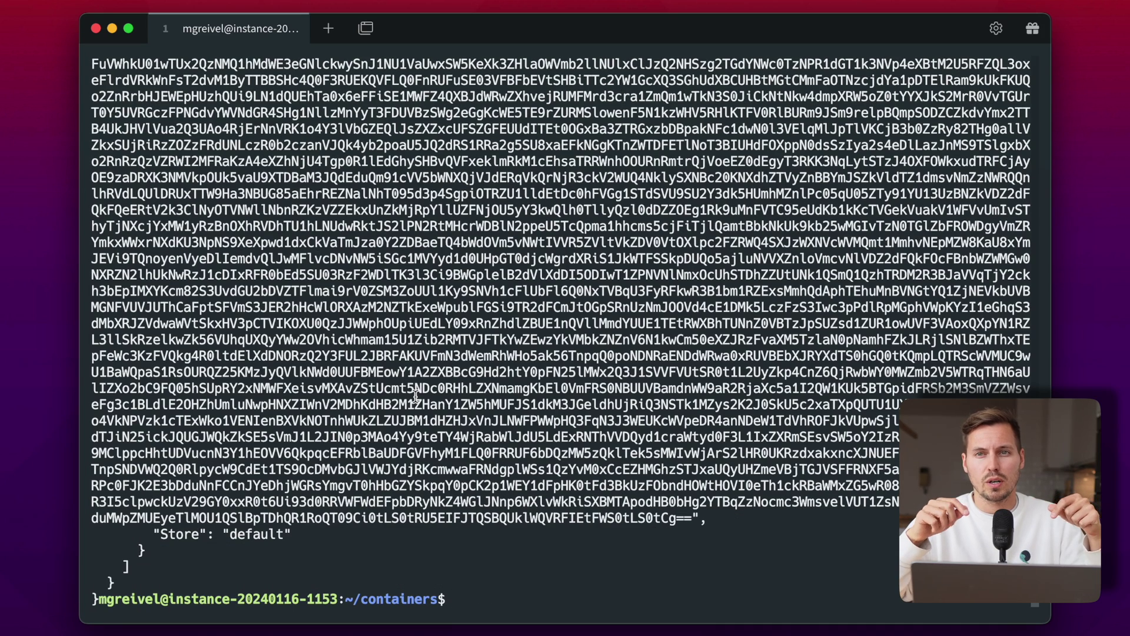